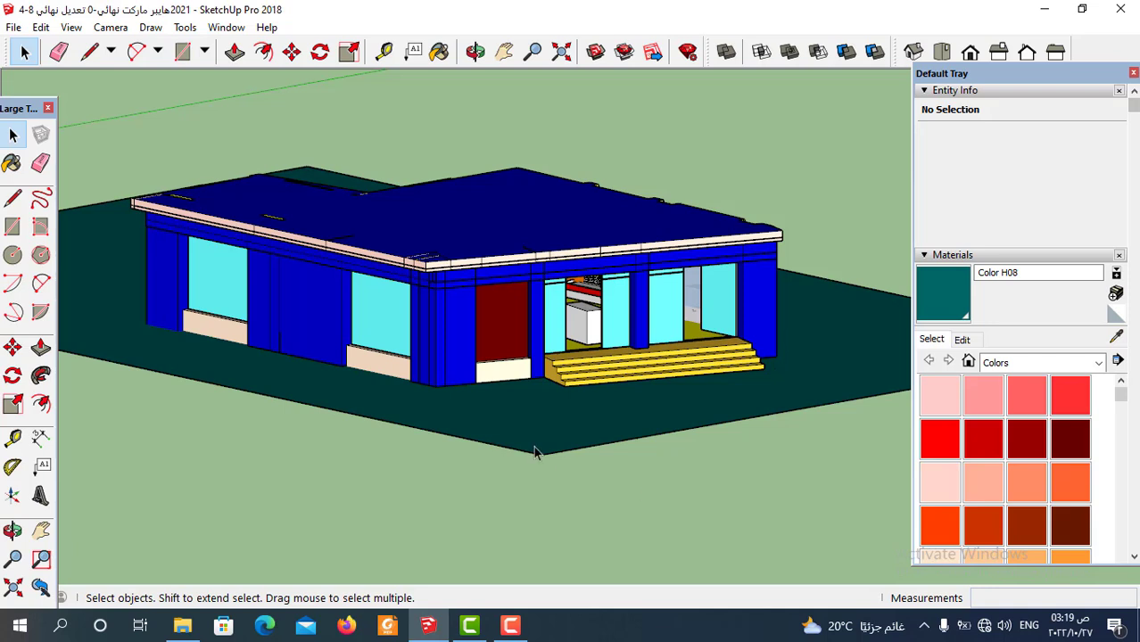
# Step: Orbit toward the house front and drag the Views toolbar out to float over the canvas
pyautogui.moveTo(535, 448)
pyautogui.mouseDown(button='middle')
pyautogui.moveTo(654, 413)
pyautogui.moveTo(589, 440)
pyautogui.mouseUp(button='middle')
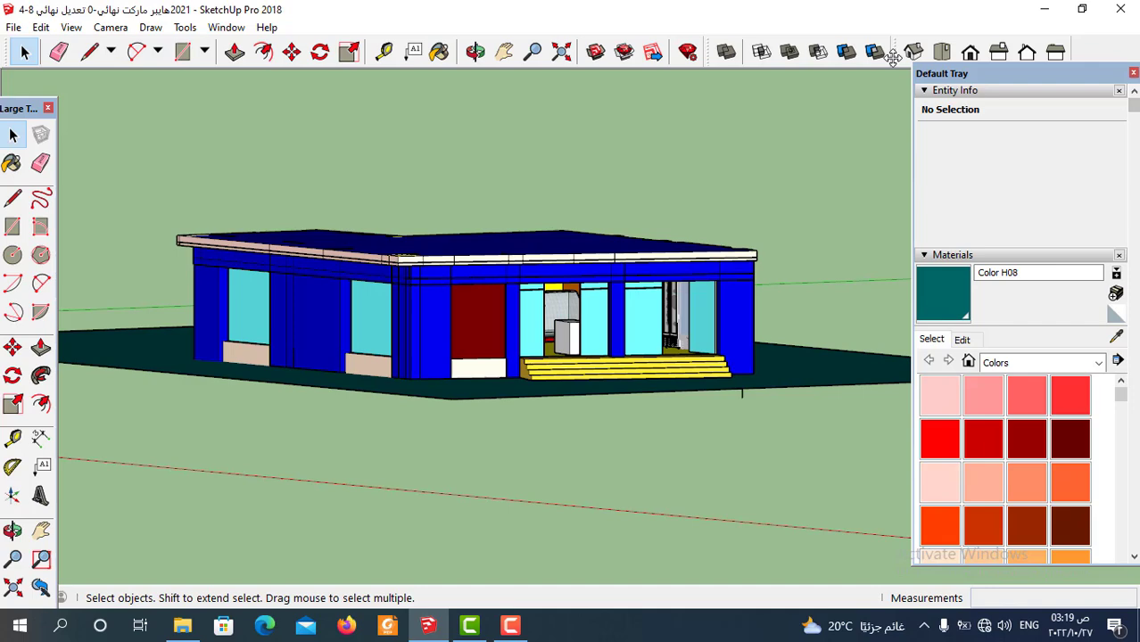
pyautogui.moveTo(892, 55); pyautogui.dragTo(451, 117)
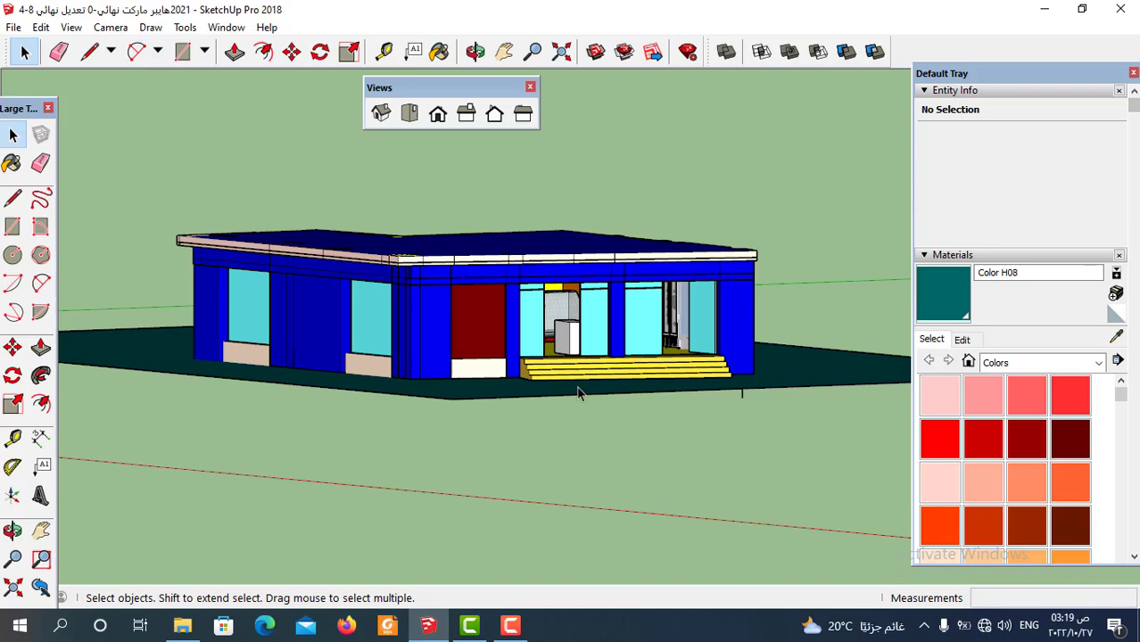
# Step: Move the floating Views toolbar, switch to the Iso view, and orbit and zoom to frame the house
pyautogui.moveTo(578, 393); pyautogui.dragTo(549, 401, button='middle')
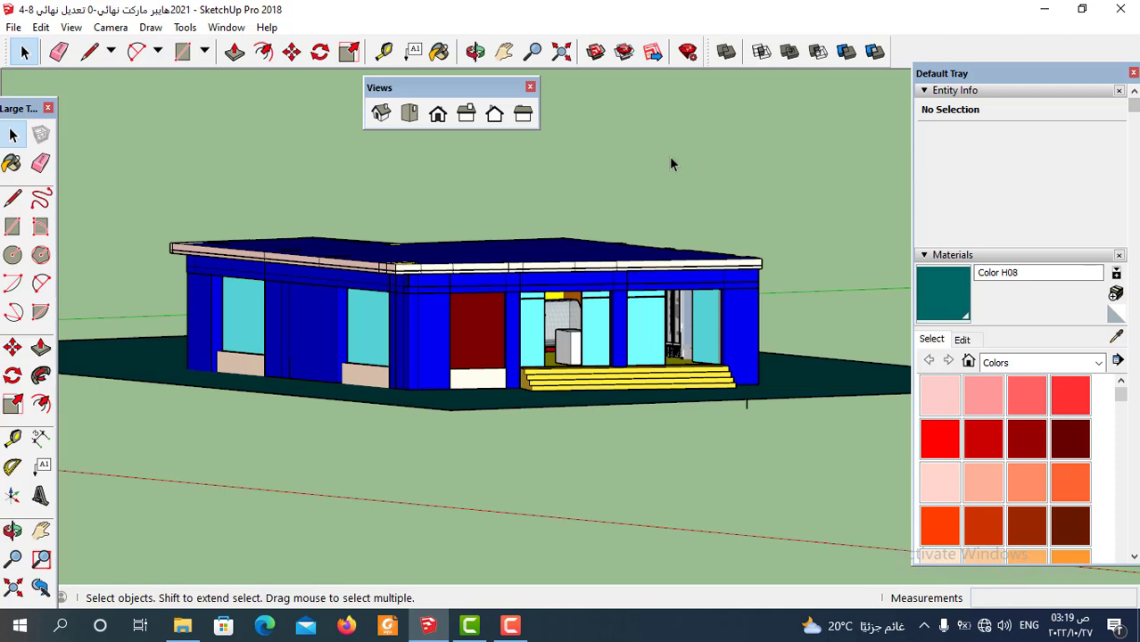
pyautogui.moveTo(438, 88); pyautogui.dragTo(484, 84)
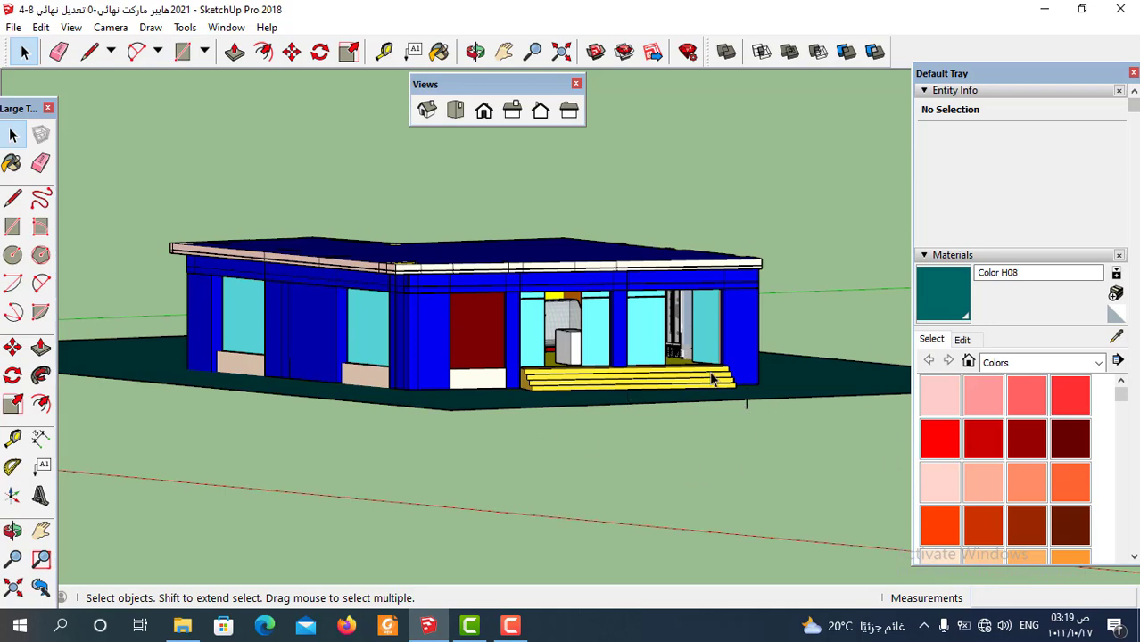
pyautogui.click(429, 115)
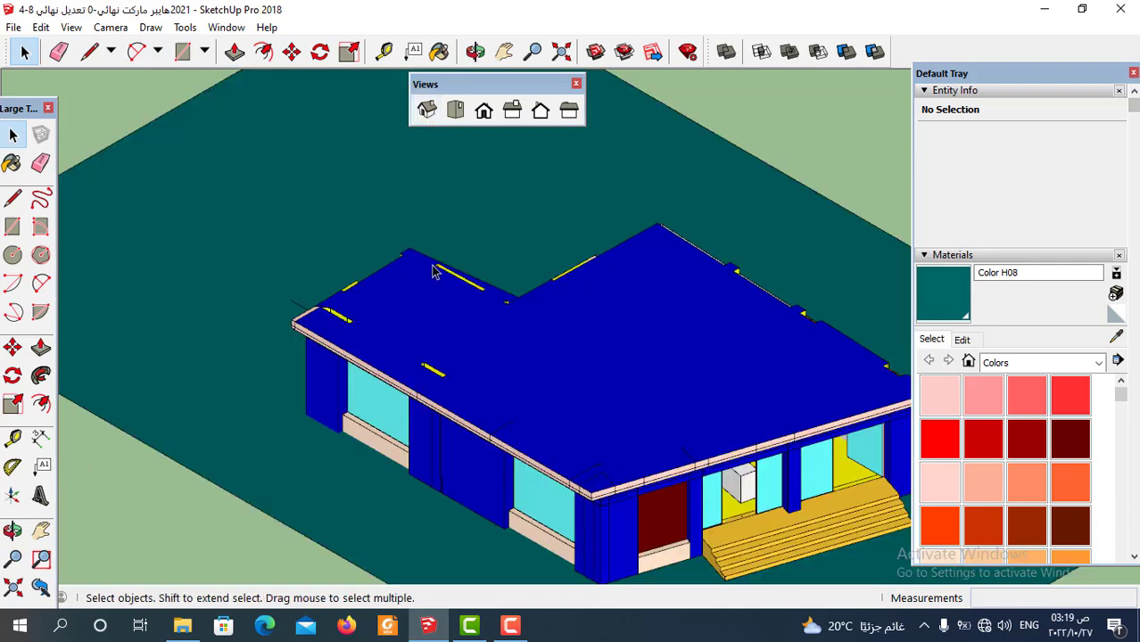
pyautogui.scroll(-3, 398, 218)
pyautogui.moveTo(570, 462)
pyautogui.mouseDown(button='middle')
pyautogui.moveTo(482, 334)
pyautogui.moveTo(496, 331)
pyautogui.moveTo(501, 299)
pyautogui.mouseUp(button='middle')
pyautogui.scroll(-2, 504, 312)
pyautogui.scroll(2, 504, 272)
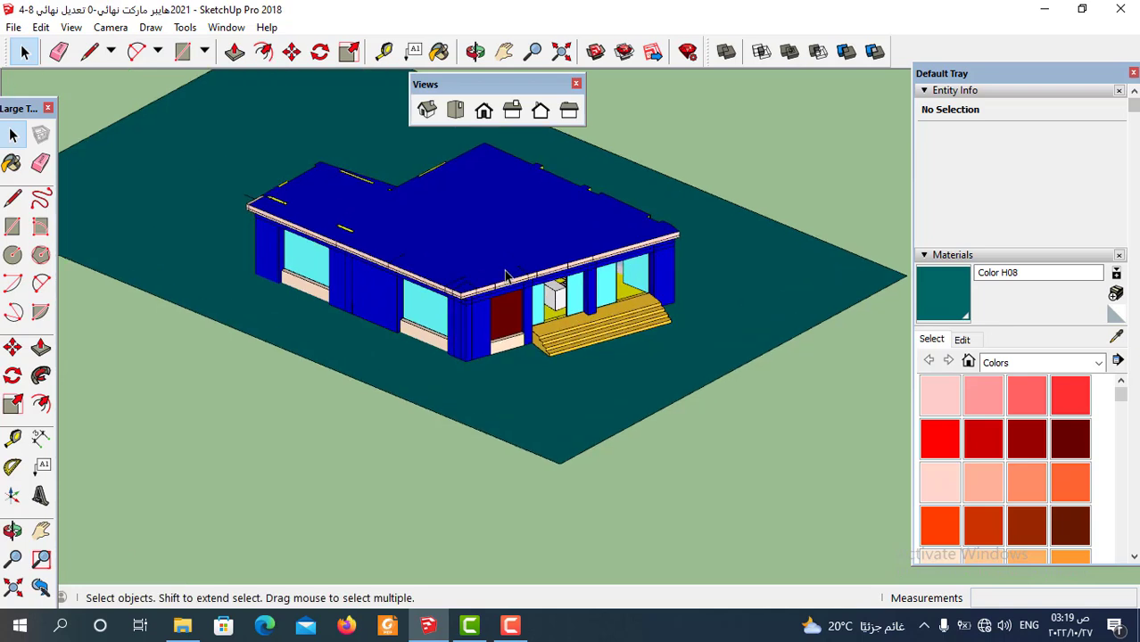
pyautogui.scroll(2, 522, 281)
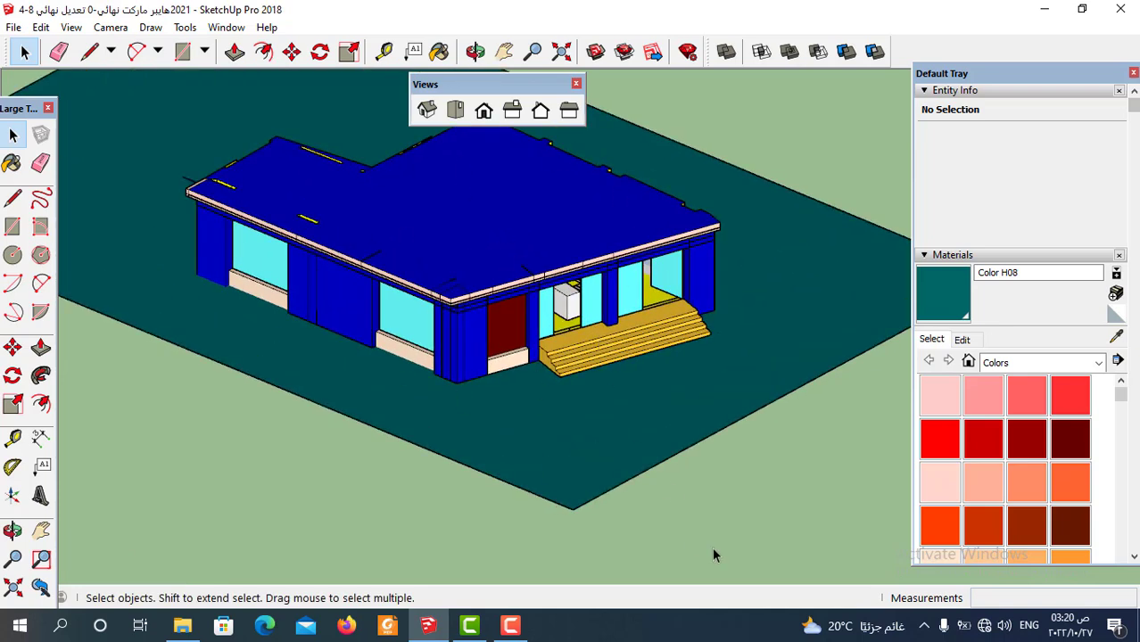
# Step: View the house from the Top view, zoomed out
pyautogui.click(455, 111)
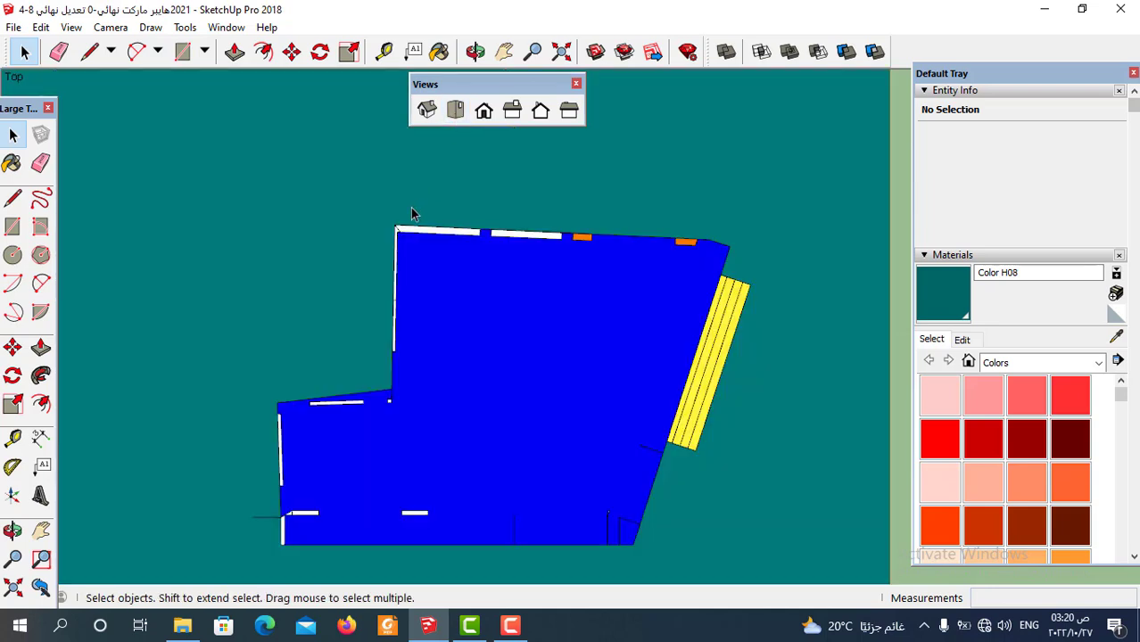
pyautogui.scroll(-1, 411, 213)
pyautogui.scroll(-2, 415, 247)
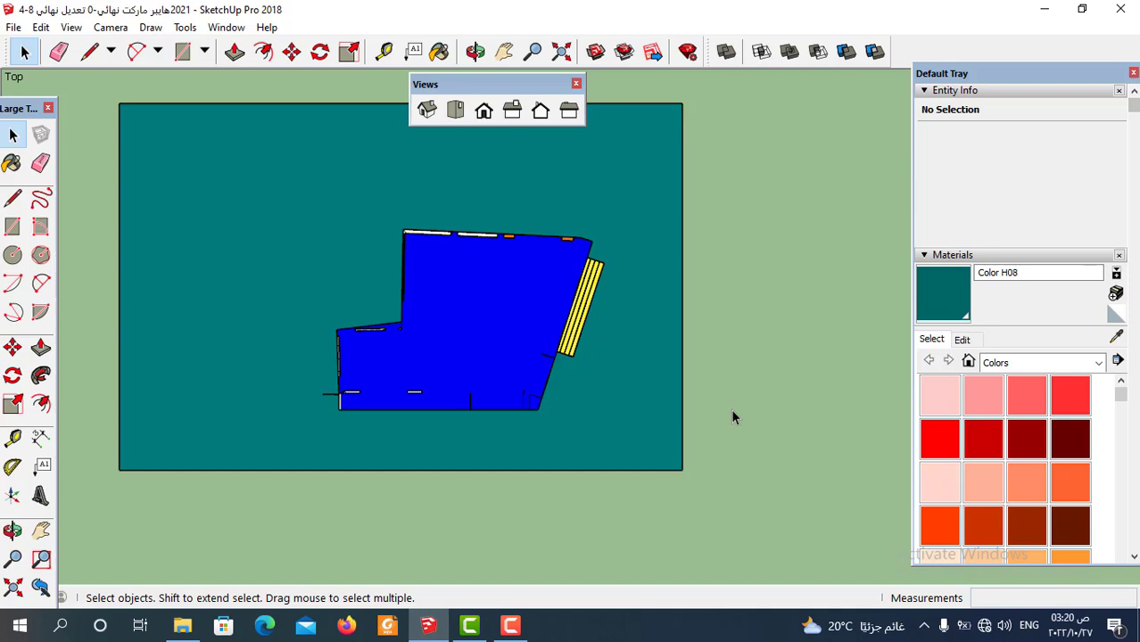
# Step: Switch to the Front view and zoom in on the facade, windows and entrance steps
pyautogui.click(483, 110)
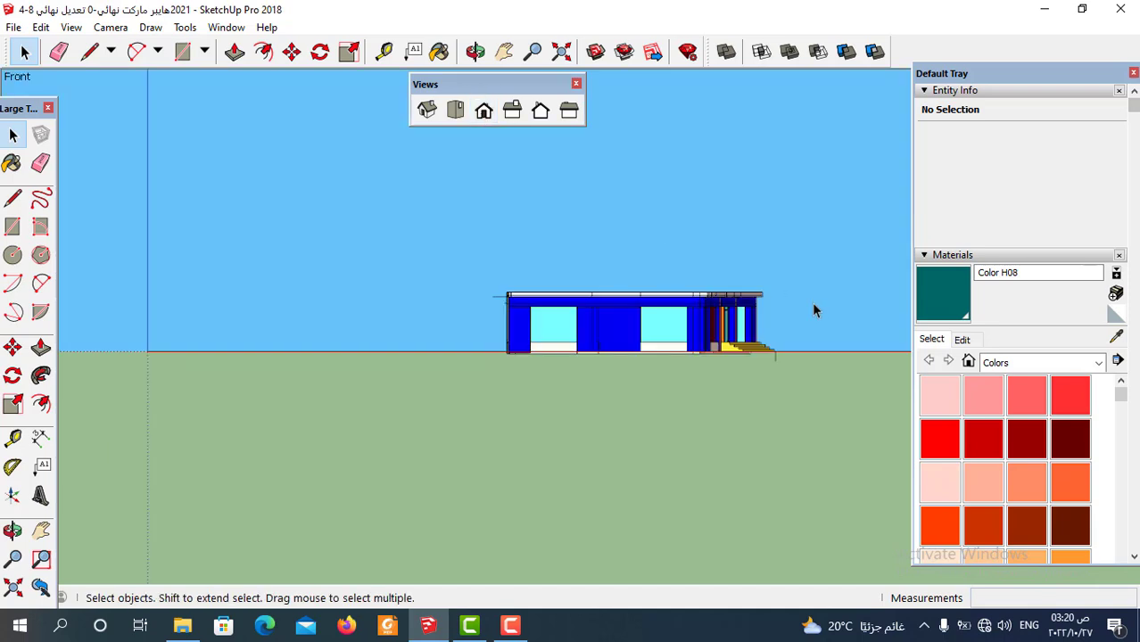
pyautogui.scroll(2, 763, 341)
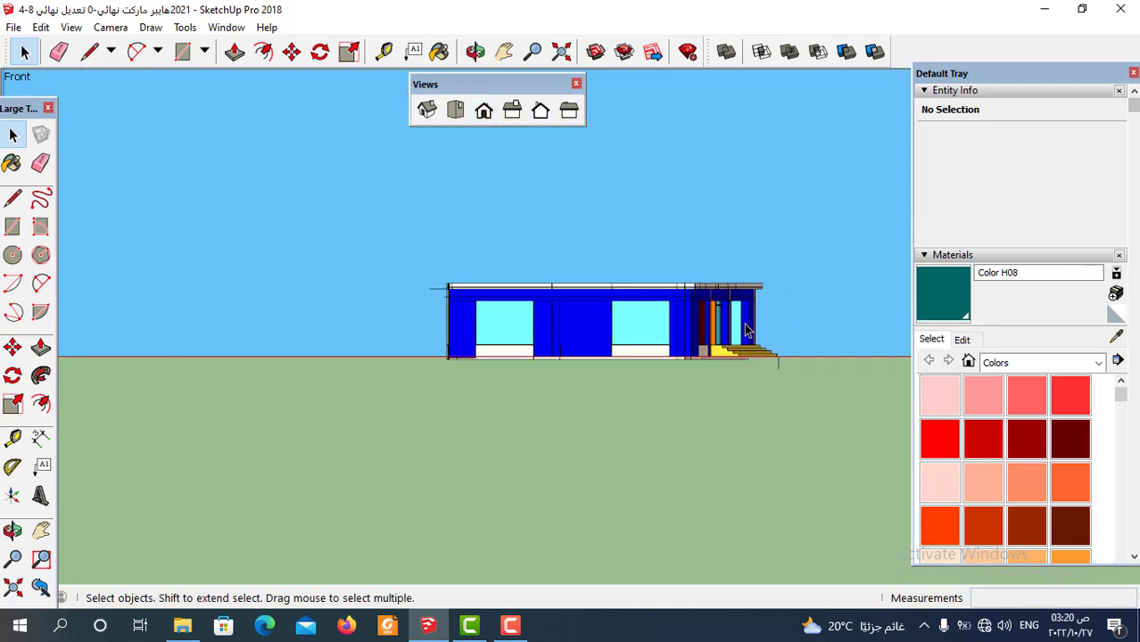
pyautogui.scroll(2, 750, 332)
pyautogui.scroll(1, 749, 326)
pyautogui.scroll(2, 754, 325)
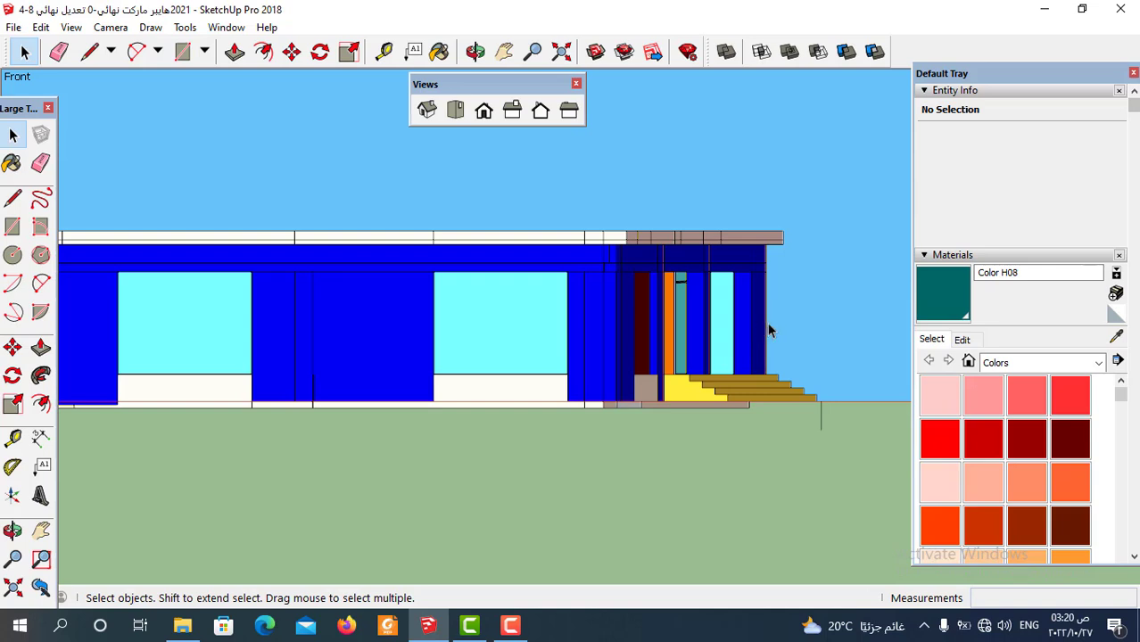
pyautogui.scroll(-1, 772, 332)
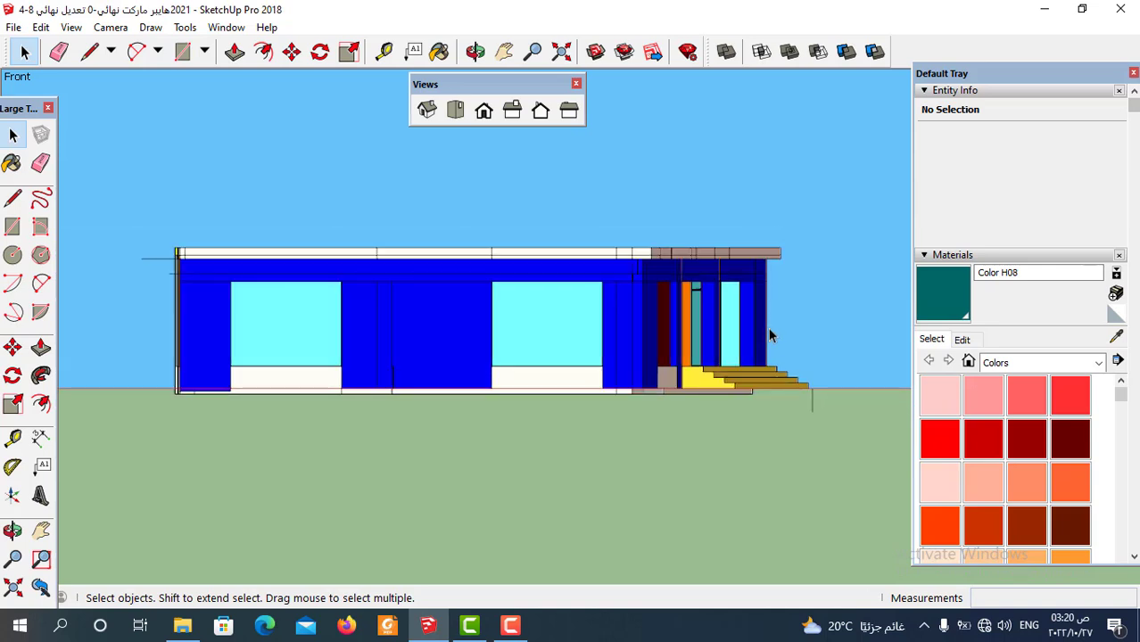
# Step: Switch to the Right view and zoom in on the elevation
pyautogui.click(515, 119)
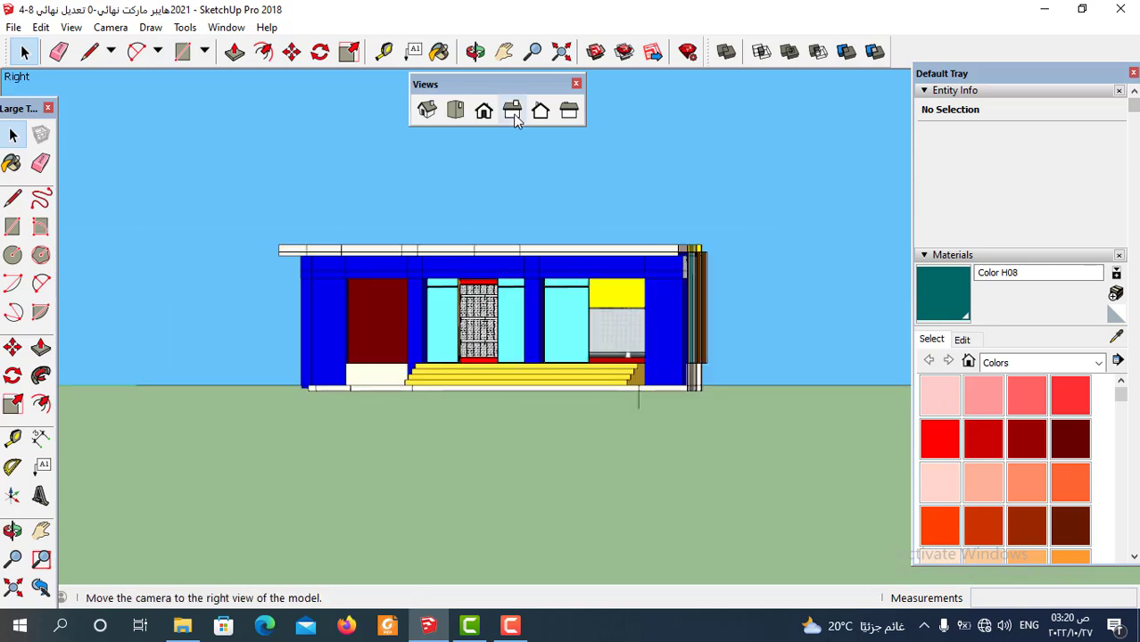
pyautogui.scroll(2, 464, 388)
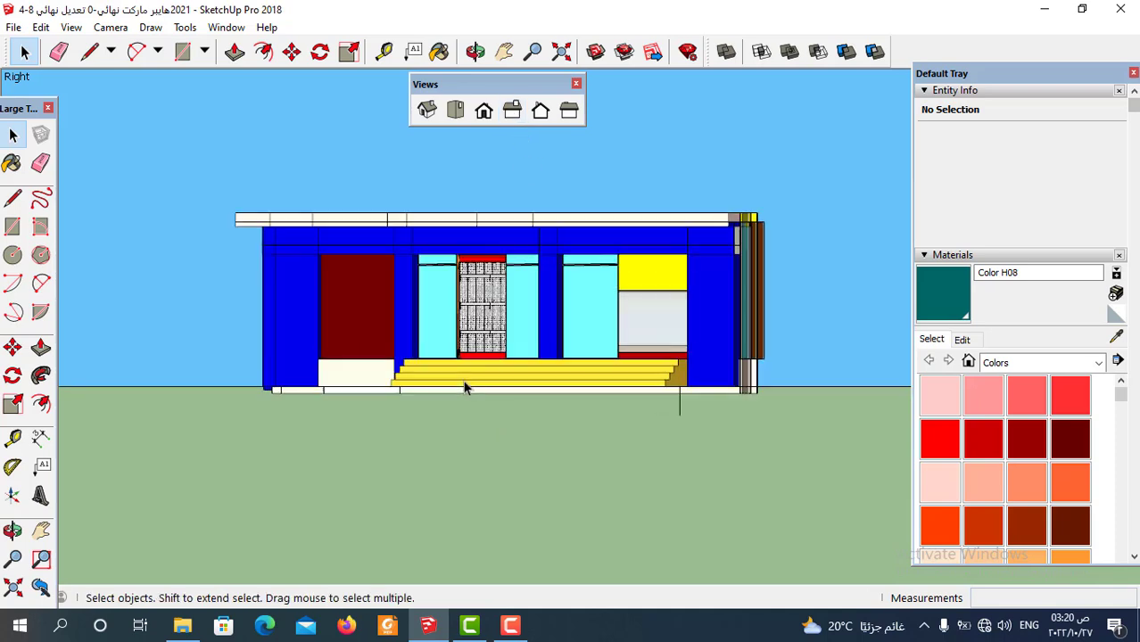
pyautogui.scroll(1, 463, 393)
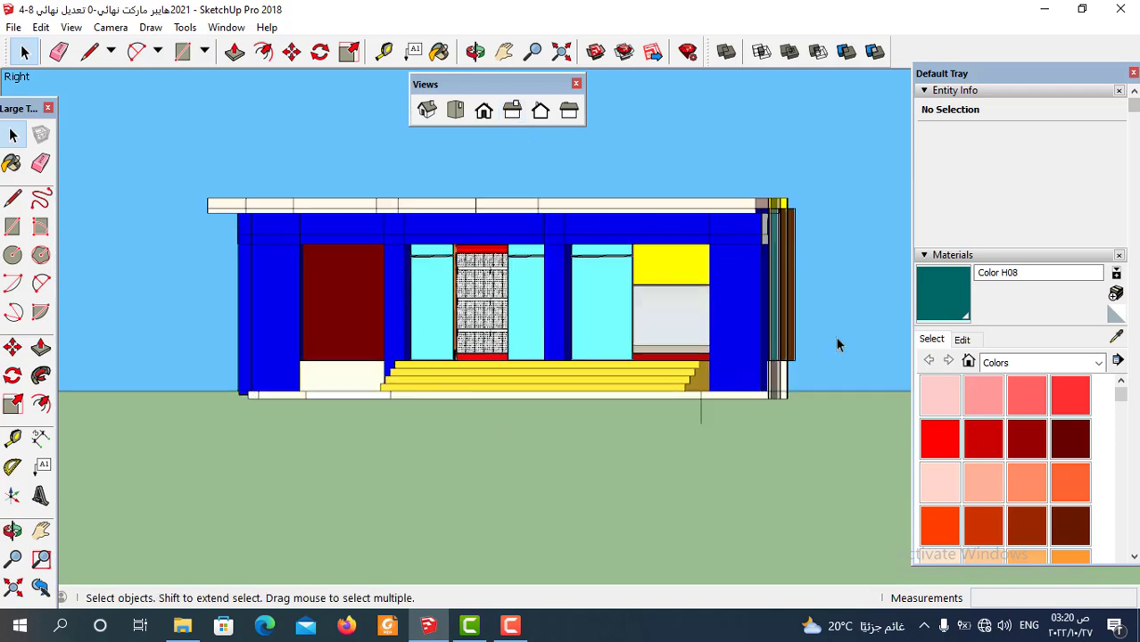
pyautogui.scroll(1, 581, 273)
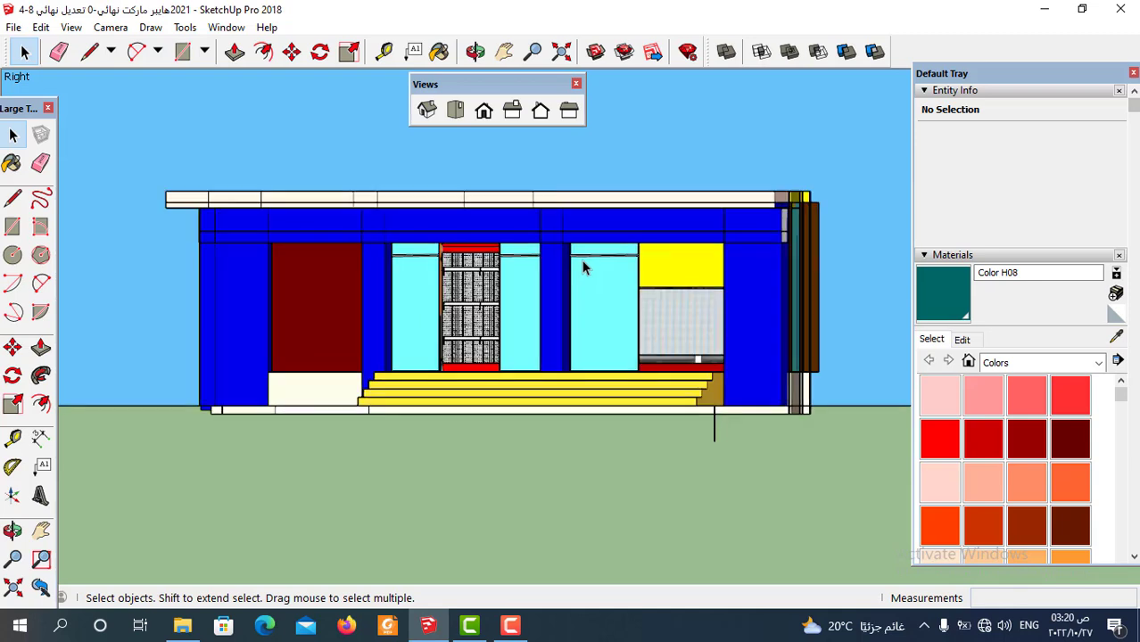
pyautogui.scroll(1, 561, 302)
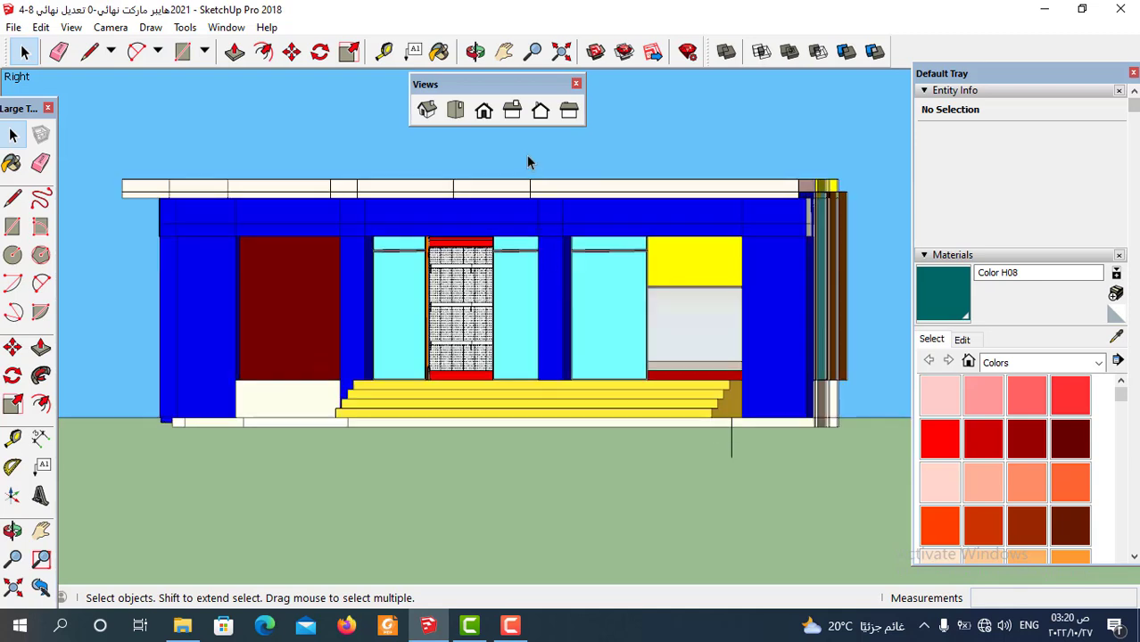
# Step: Check the Back and Left elevations, then return to the Right view and zoom to fit
pyautogui.click(541, 112)
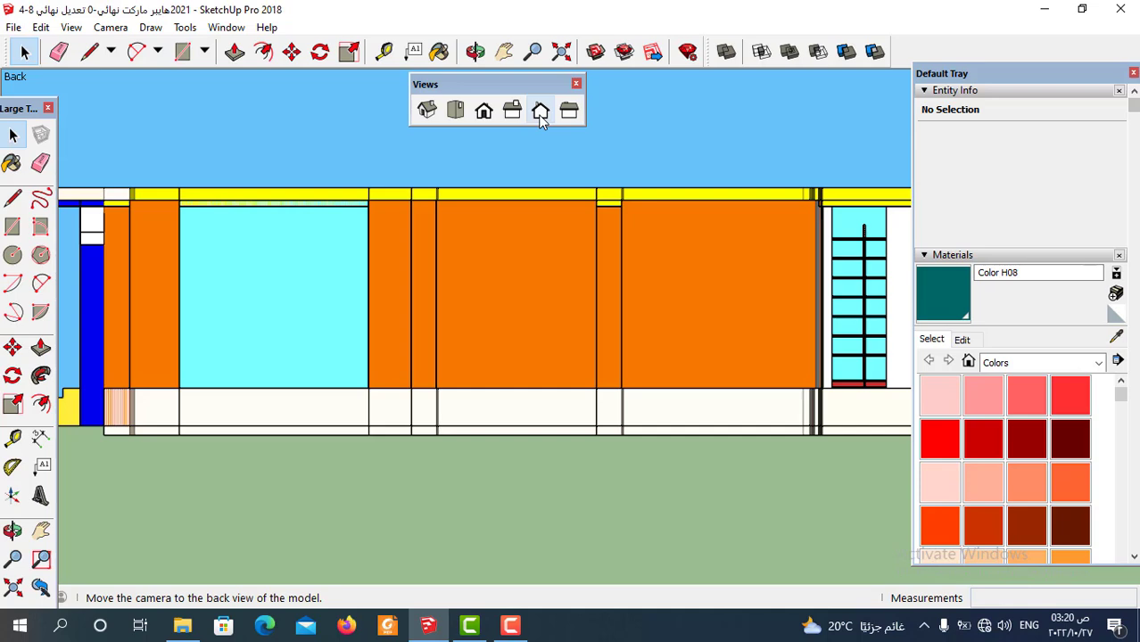
pyautogui.scroll(-2, 535, 287)
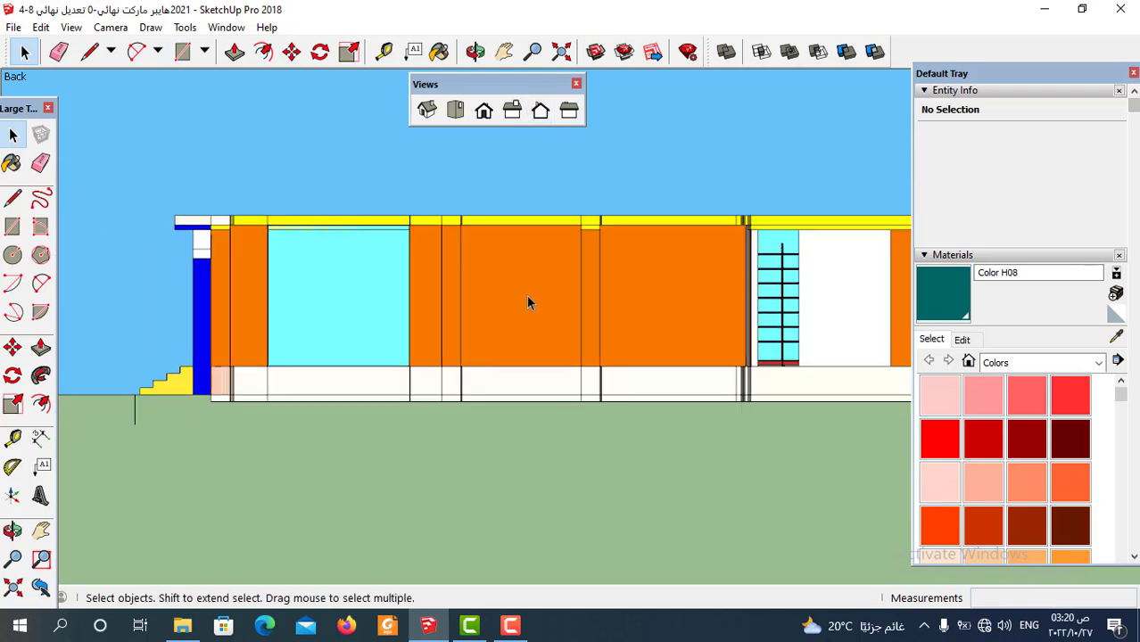
pyautogui.click(569, 112)
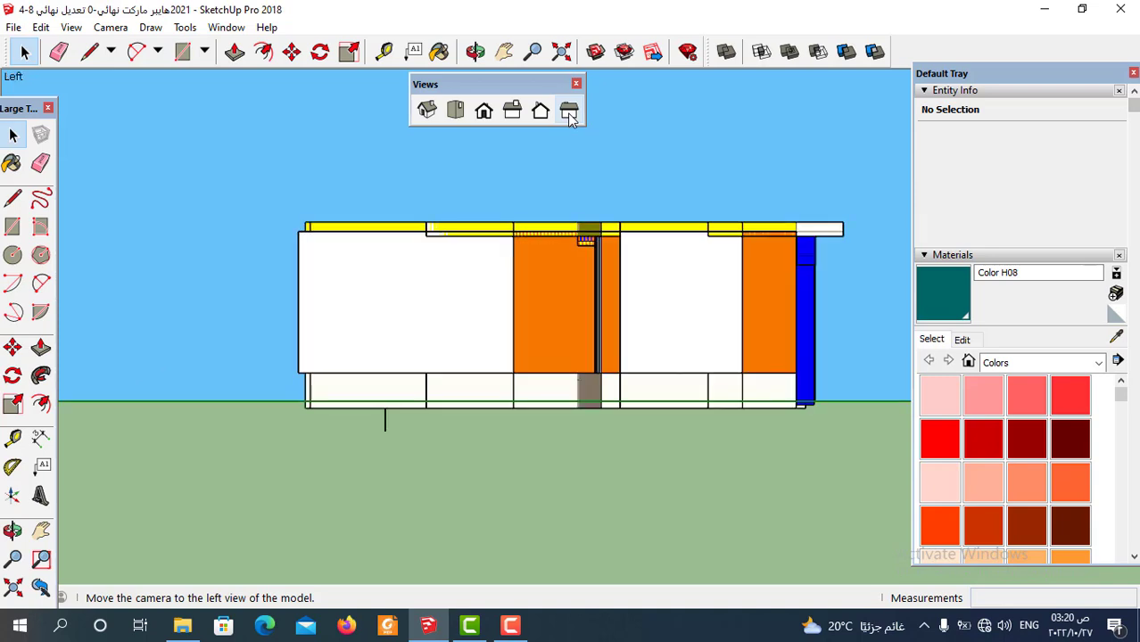
pyautogui.click(507, 114)
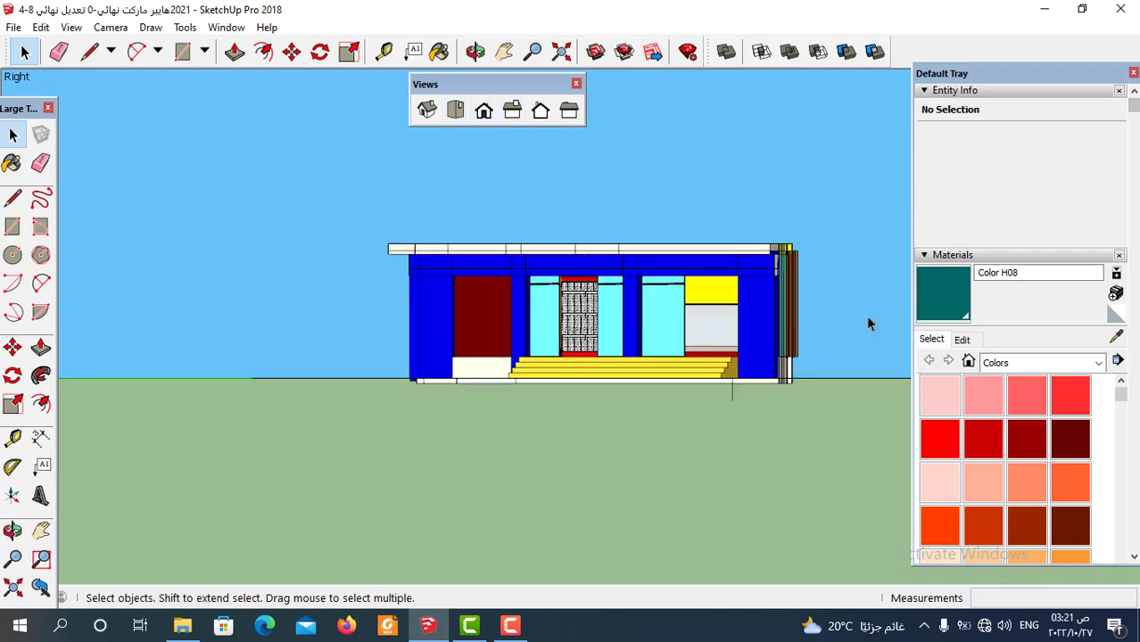
pyautogui.scroll(2, 830, 309)
pyautogui.scroll(1, 808, 299)
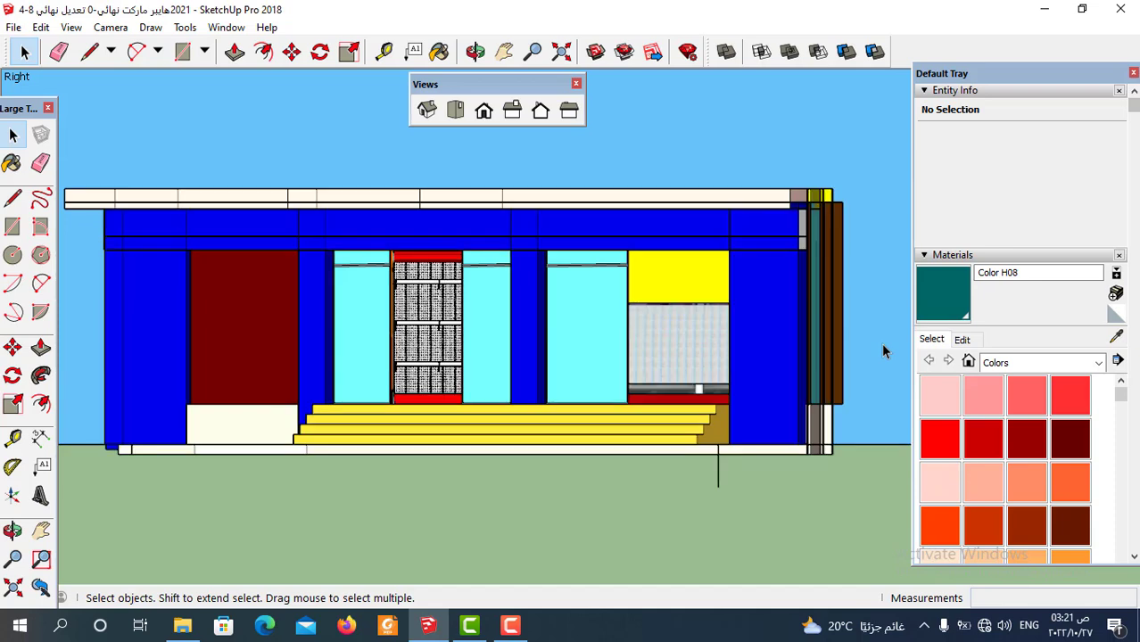
pyautogui.scroll(-2, 679, 262)
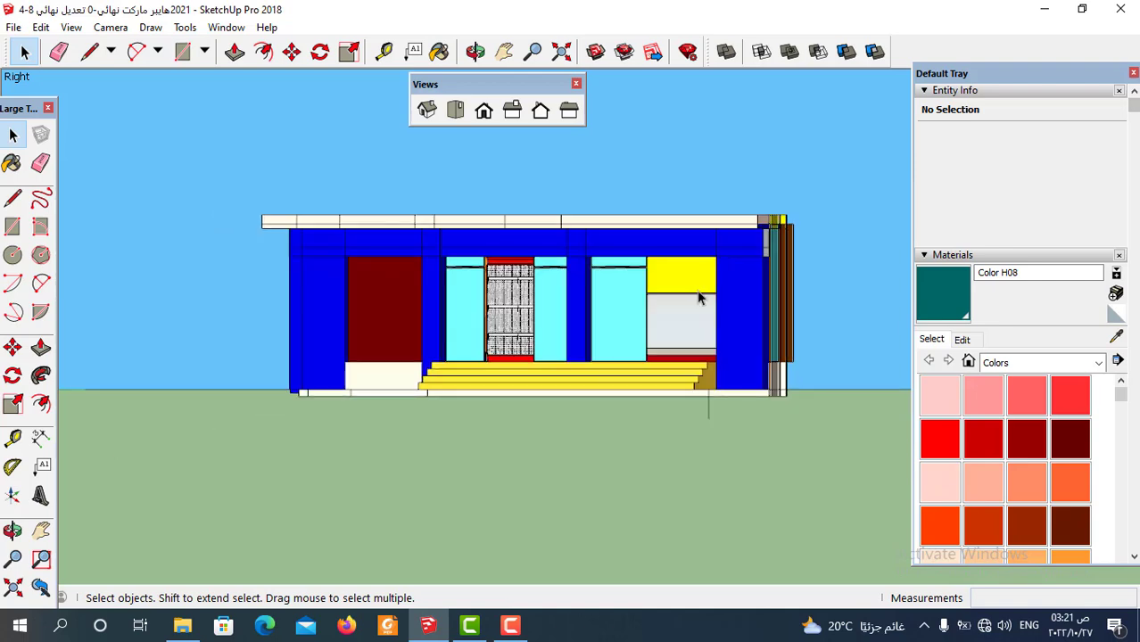
# Step: Orbit and zoom around the building in 3D to inspect the orange wall and yellow-stepped storefront
pyautogui.moveTo(733, 327)
pyautogui.mouseDown(button='middle')
pyautogui.moveTo(555, 343)
pyautogui.moveTo(688, 434)
pyautogui.moveTo(719, 499)
pyautogui.mouseUp(button='middle')
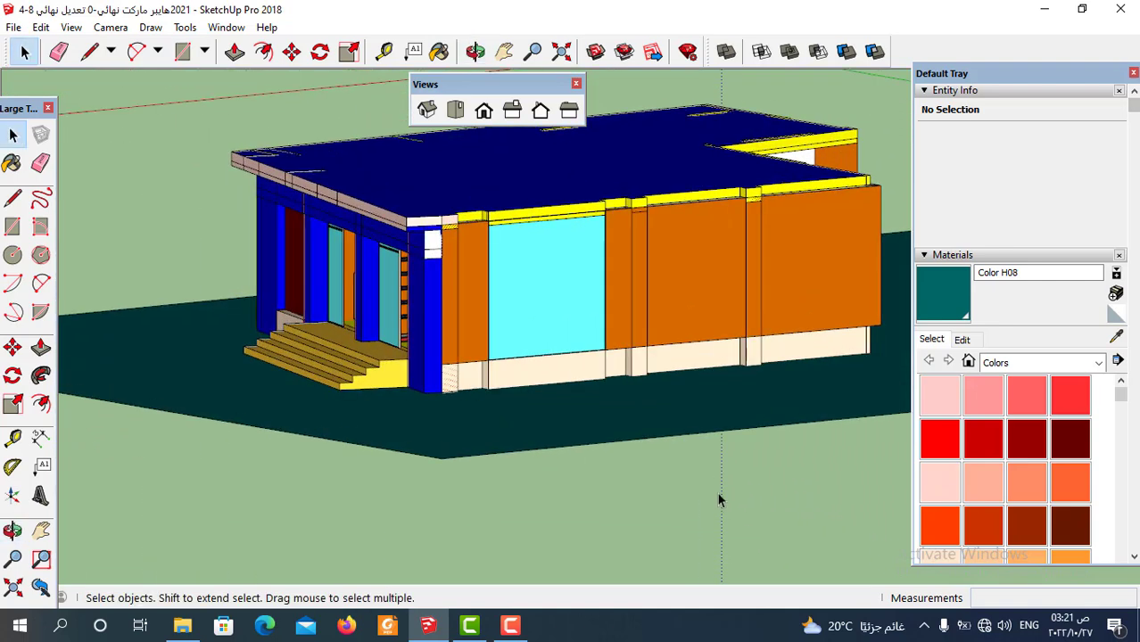
pyautogui.moveTo(529, 381)
pyautogui.mouseDown(button='middle')
pyautogui.moveTo(690, 354)
pyautogui.moveTo(614, 352)
pyautogui.moveTo(650, 369)
pyautogui.mouseUp(button='middle')
pyautogui.scroll(2, 634, 305)
pyautogui.scroll(3, 625, 323)
pyautogui.moveTo(624, 323)
pyautogui.mouseDown(button='middle')
pyautogui.moveTo(603, 308)
pyautogui.moveTo(747, 376)
pyautogui.moveTo(449, 349)
pyautogui.moveTo(445, 387)
pyautogui.mouseUp(button='middle')
pyautogui.scroll(-3, 748, 377)
pyautogui.scroll(2, 683, 338)
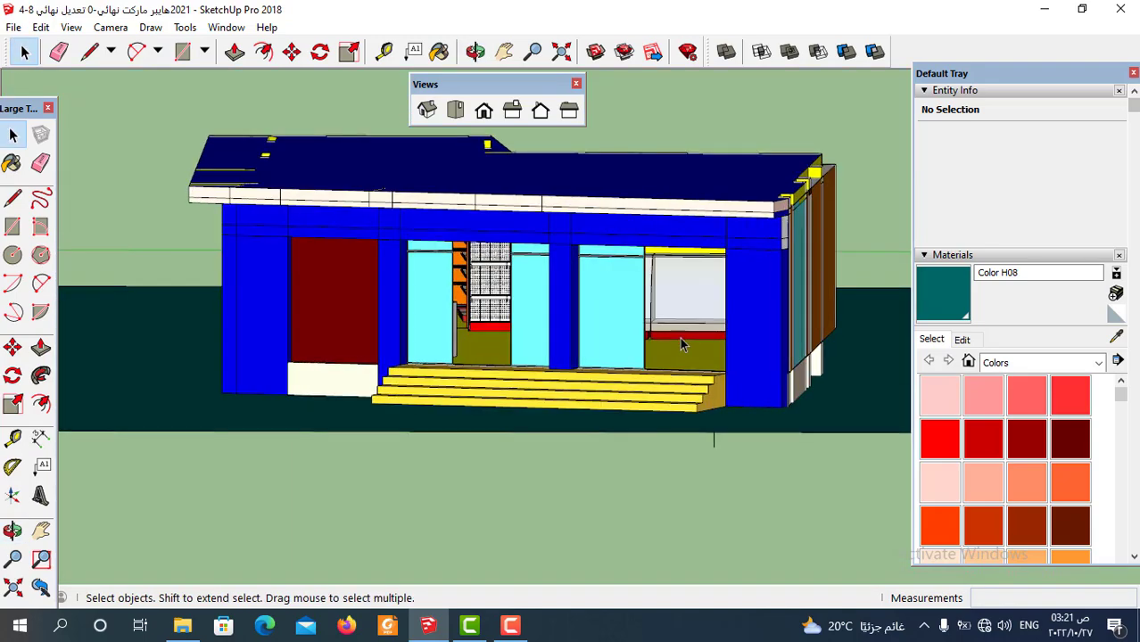
pyautogui.scroll(2, 671, 343)
pyautogui.moveTo(672, 344)
pyautogui.mouseDown(button='middle')
pyautogui.moveTo(687, 330)
pyautogui.moveTo(606, 333)
pyautogui.moveTo(579, 321)
pyautogui.moveTo(603, 341)
pyautogui.mouseUp(button='middle')
pyautogui.scroll(-2, 631, 350)
pyautogui.scroll(-2, 631, 350)
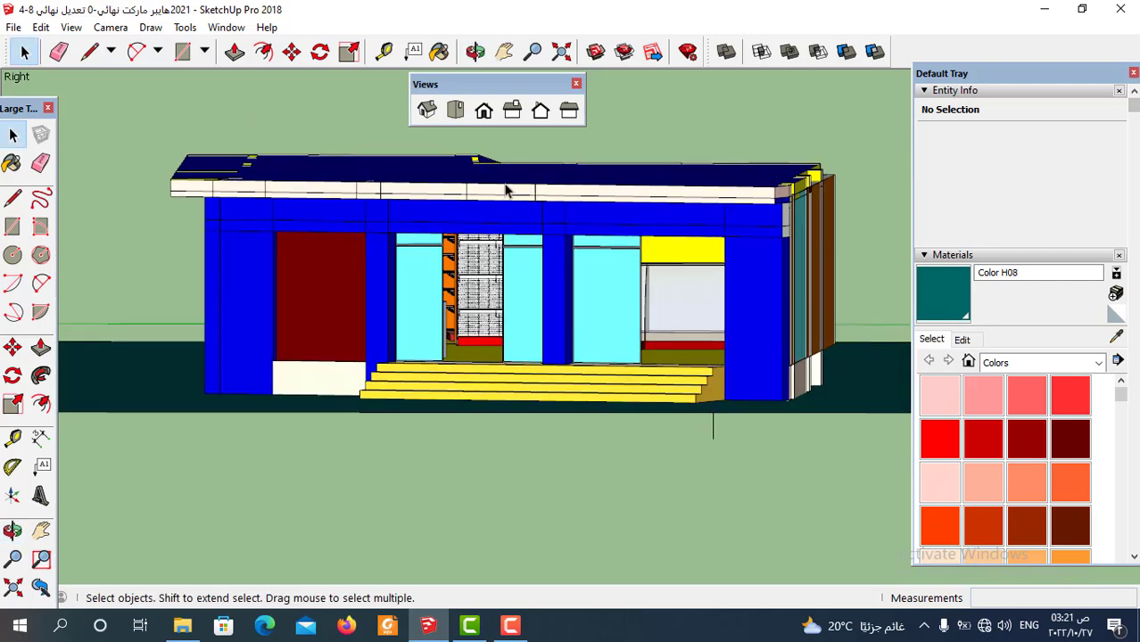
# Step: Snap back to the Right view and zoom until the elevation fills most of the window
pyautogui.click(515, 110)
pyautogui.scroll(2, 629, 348)
pyautogui.scroll(-1, 458, 355)
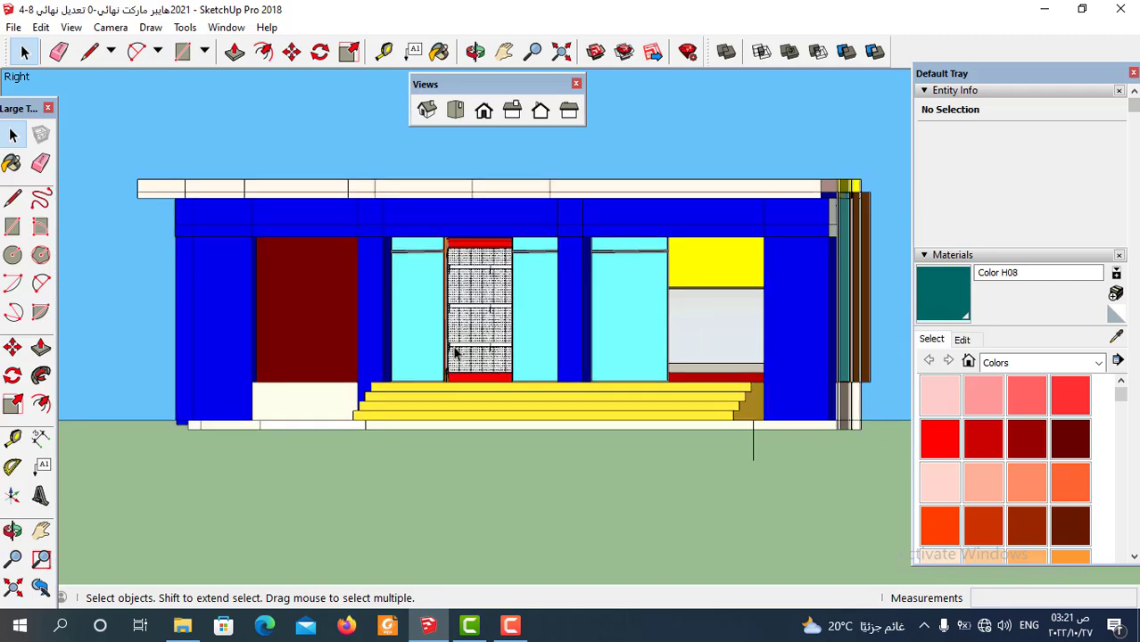
pyautogui.scroll(1, 793, 355)
pyautogui.scroll(-1, 411, 328)
pyautogui.scroll(-1, 598, 343)
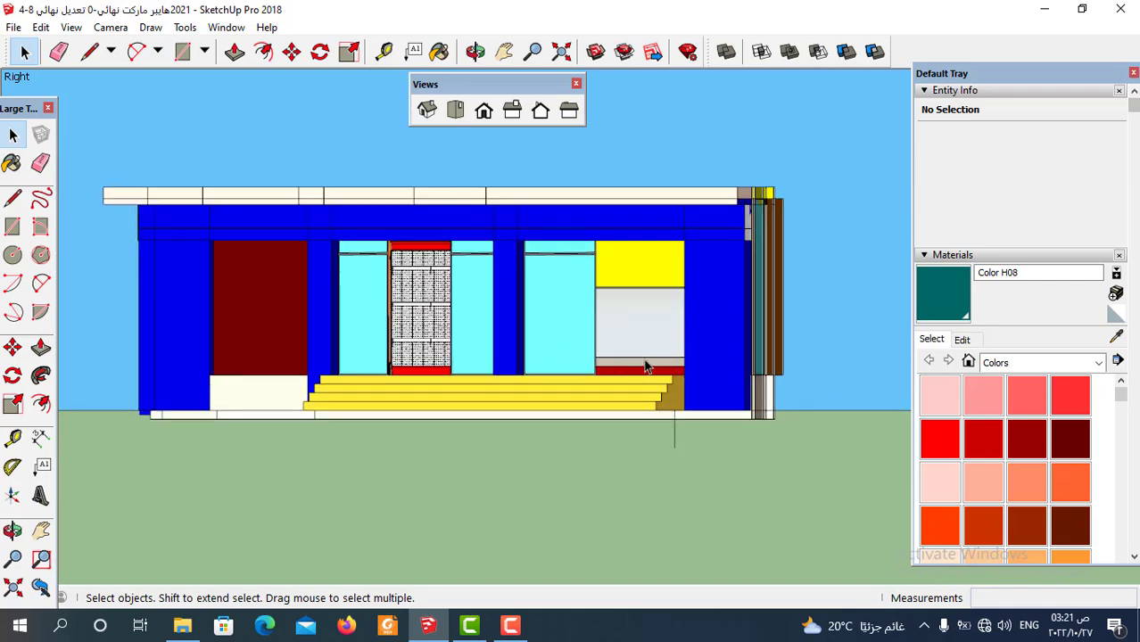
pyautogui.scroll(1, 644, 364)
pyautogui.scroll(-1, 584, 413)
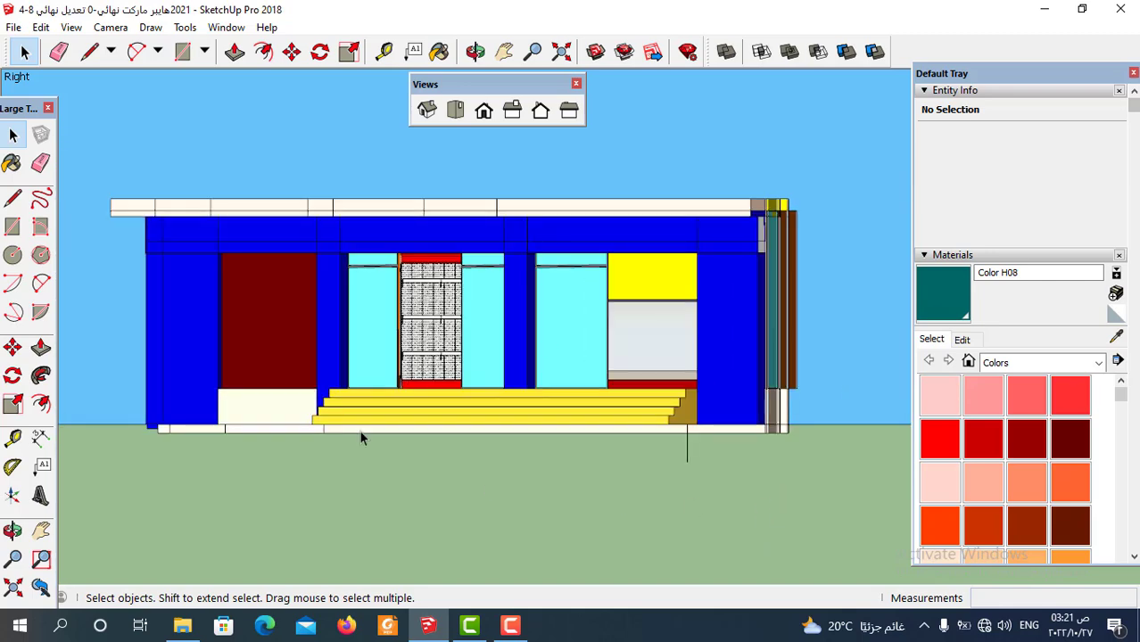
pyautogui.scroll(1, 426, 416)
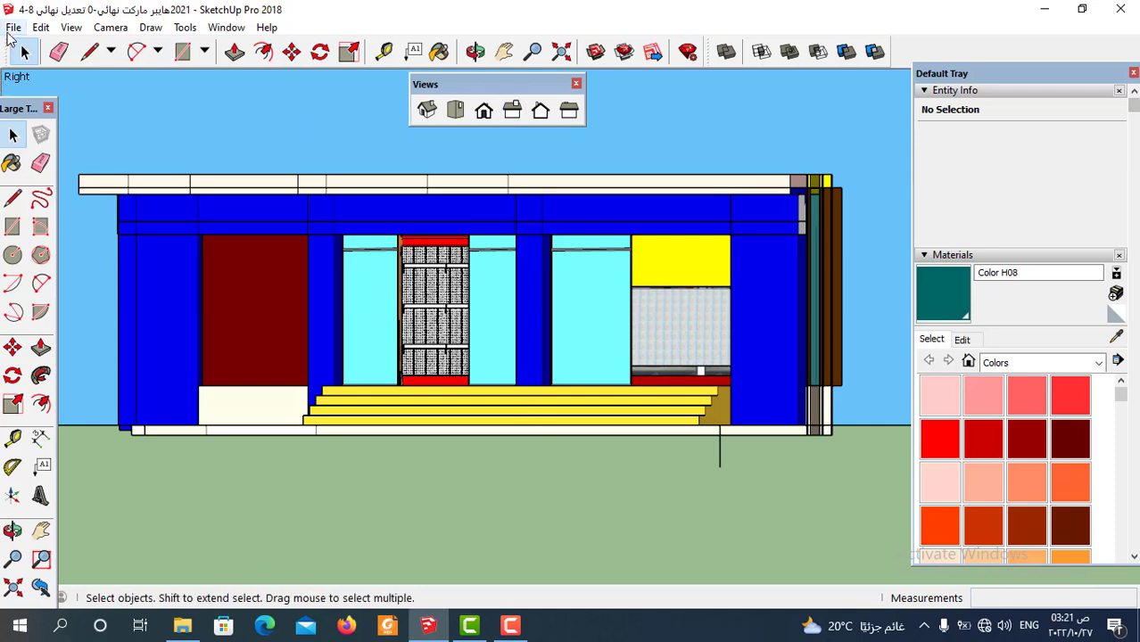
# Step: Export a 2D Graphic as JPEG Image (*.jpg) into Desktop folder '1'
pyautogui.click(14, 28)
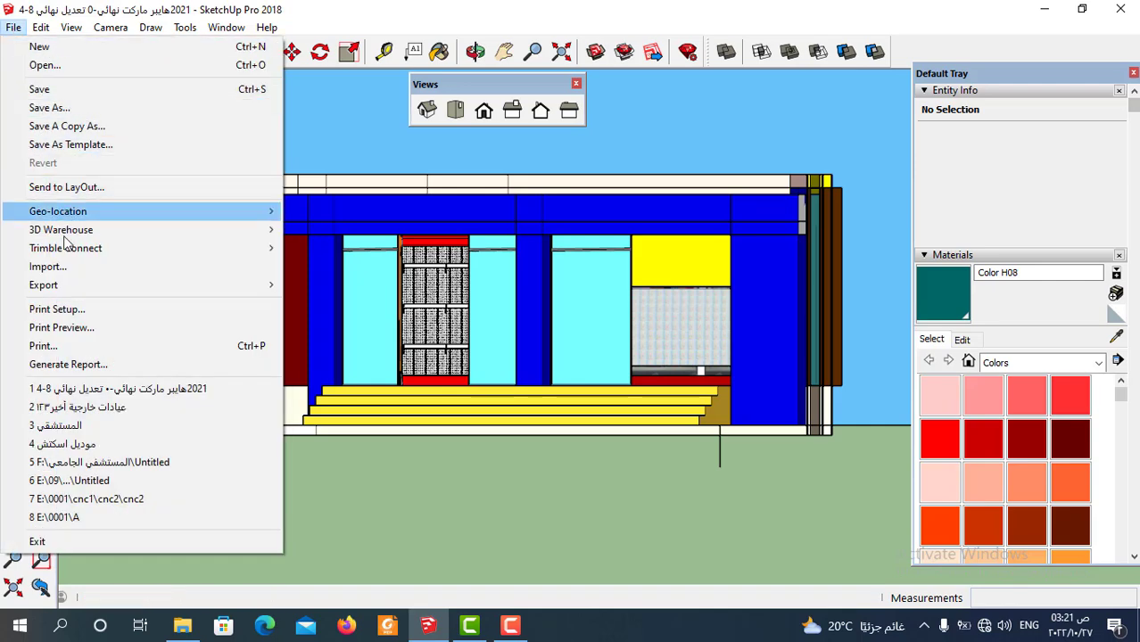
pyautogui.moveTo(134, 284)
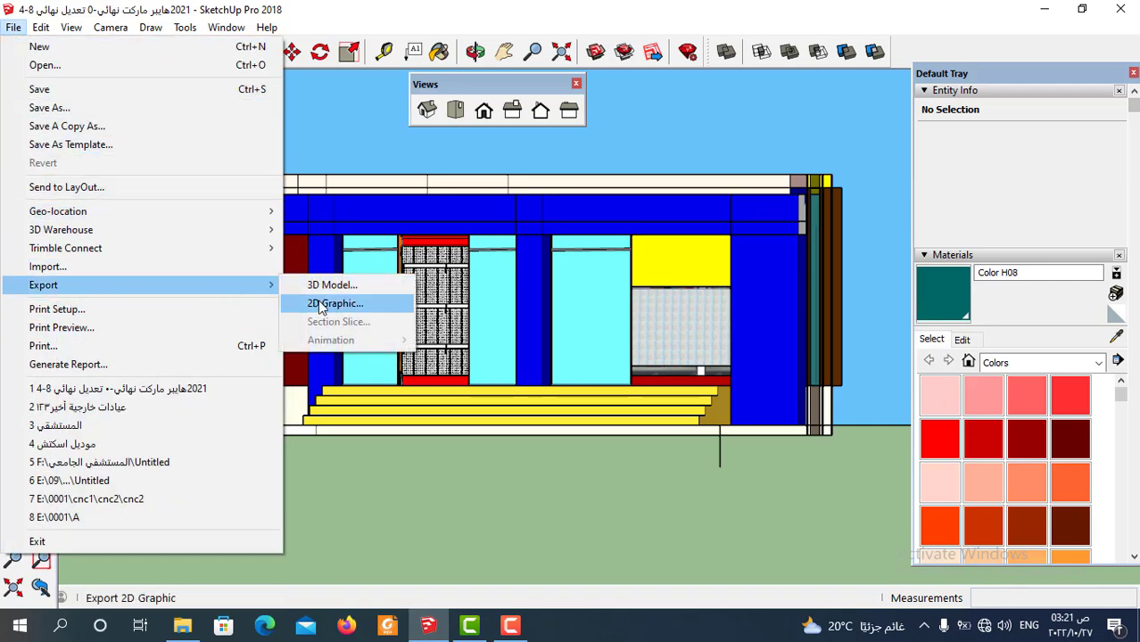
pyautogui.click(332, 304)
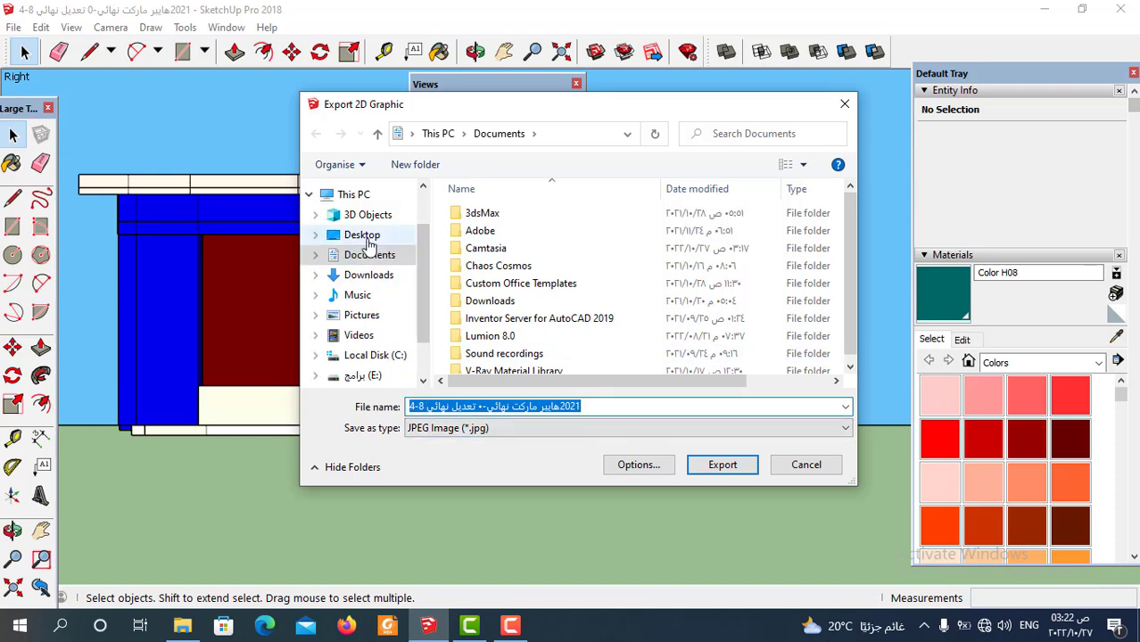
pyautogui.click(366, 234)
pyautogui.doubleClick(489, 228)
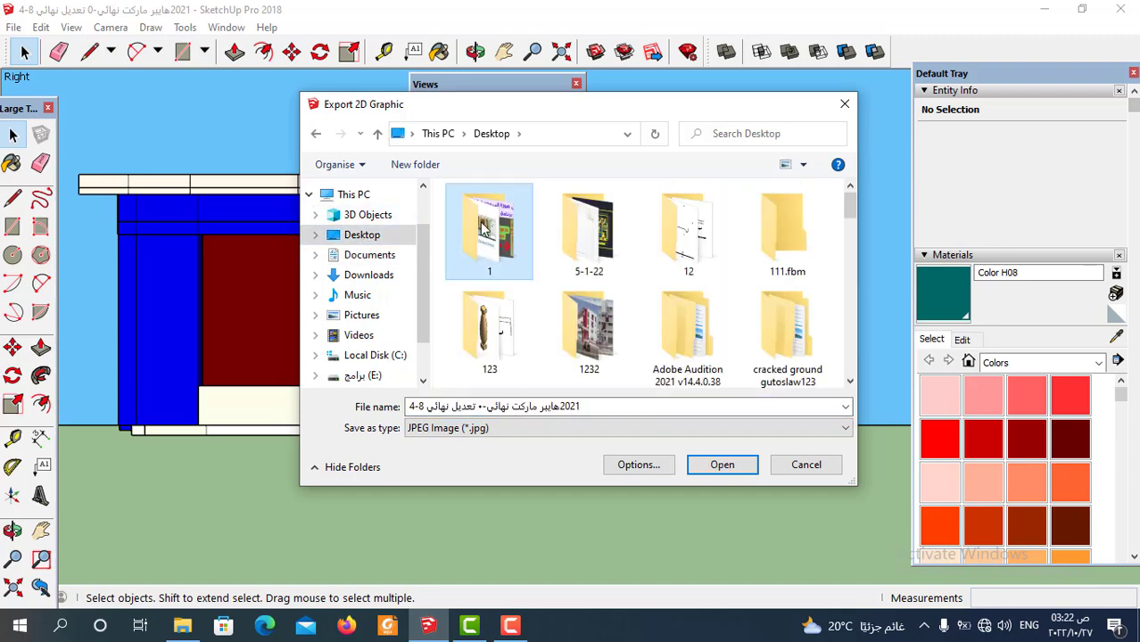
pyautogui.click(722, 465)
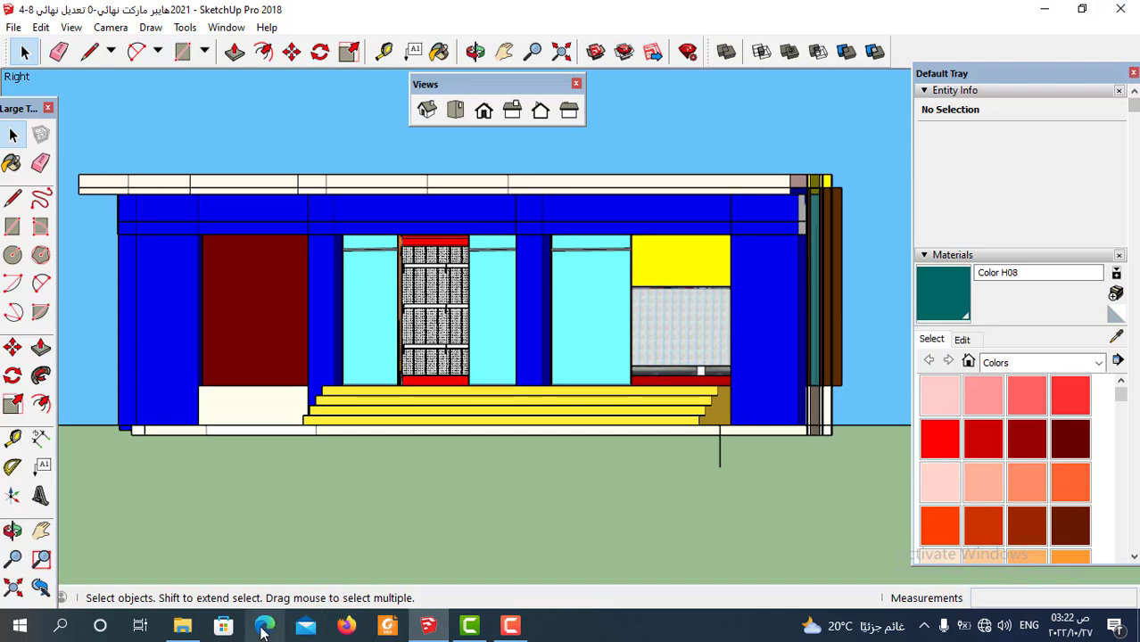
# Step: Open the exported elevation JPEG from Desktop folder '1' in File Explorer
pyautogui.click(183, 625)
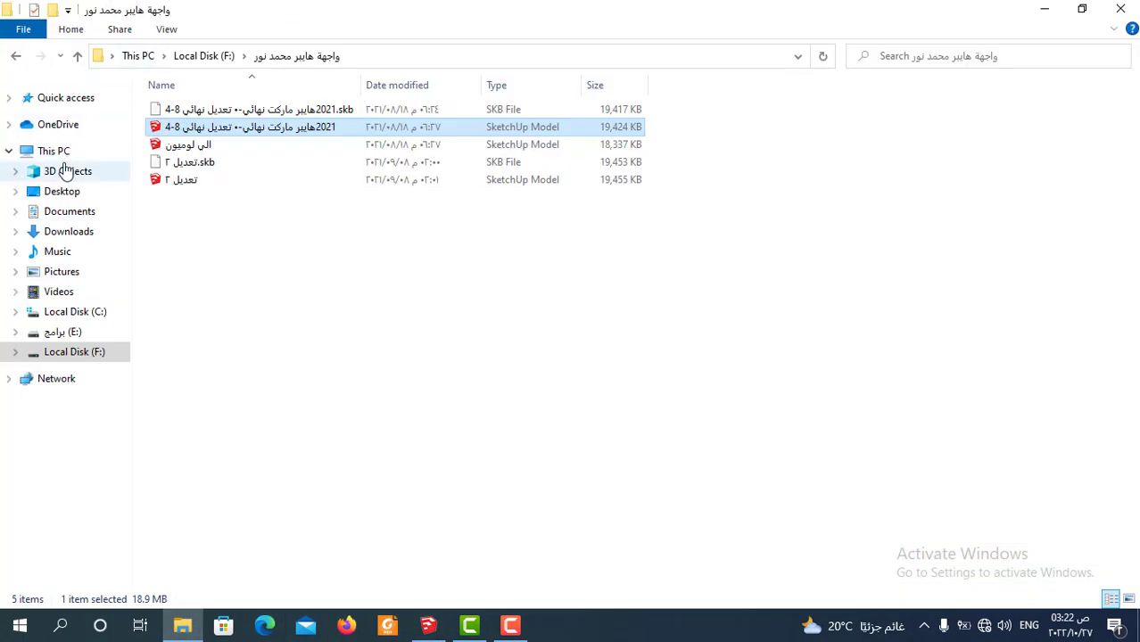
pyautogui.click(56, 193)
pyautogui.doubleClick(174, 129)
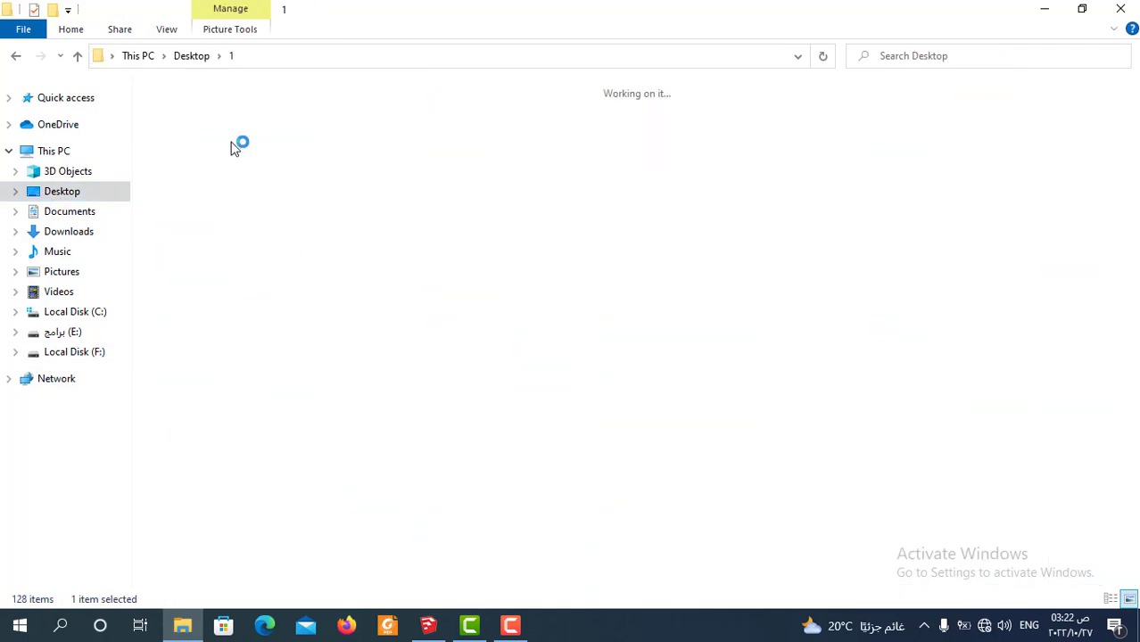
pyautogui.scroll(-2, 415, 235)
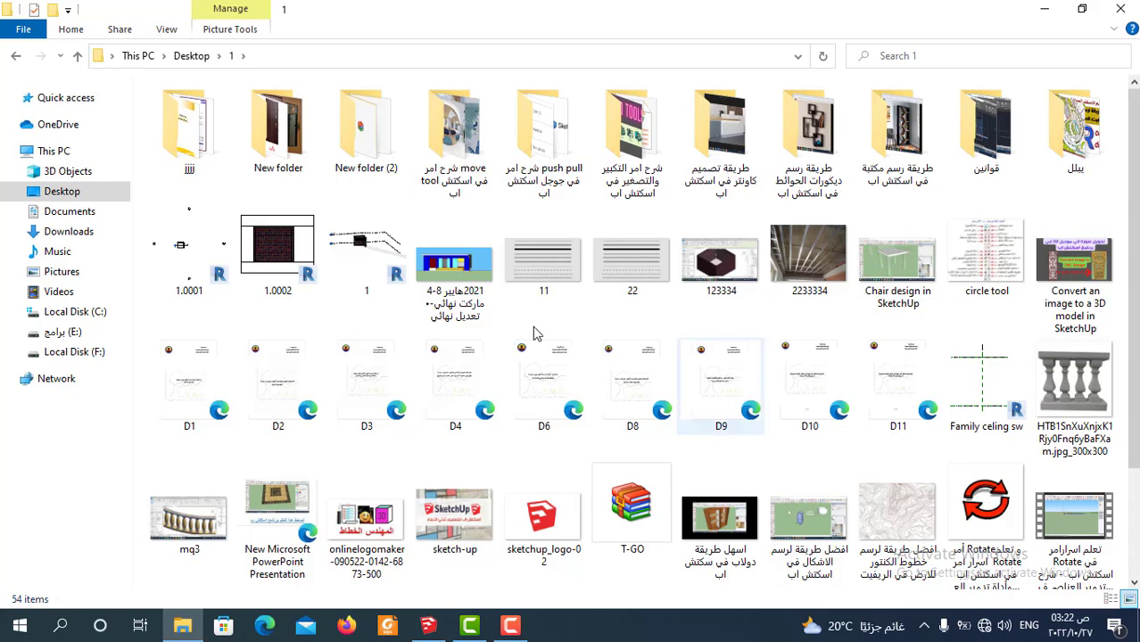
pyautogui.click(480, 266)
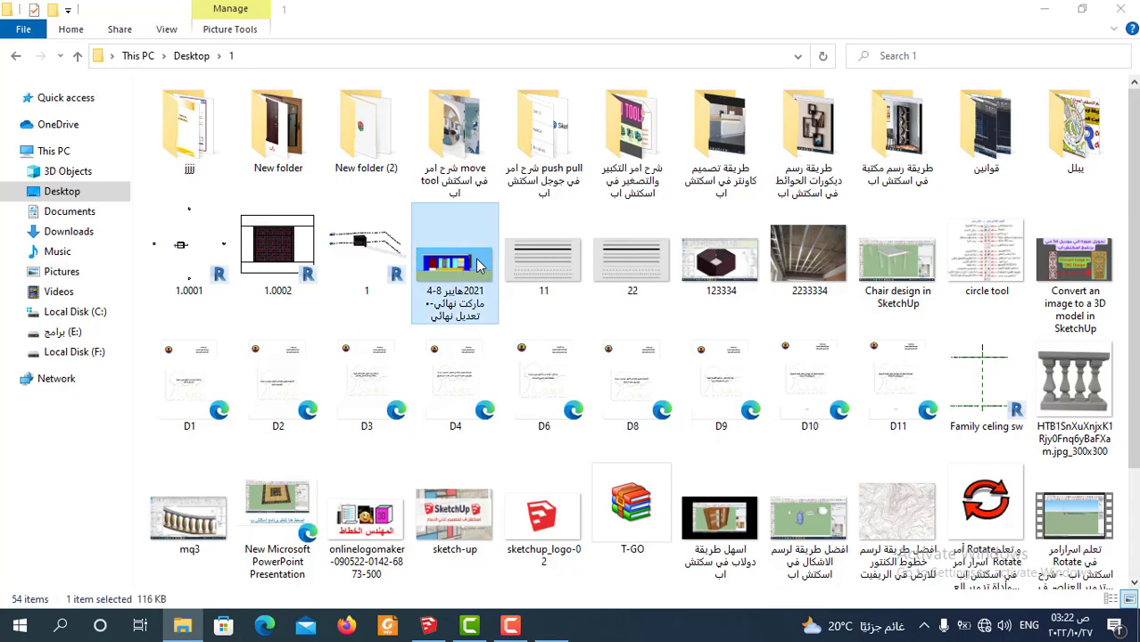
pyautogui.doubleClick(479, 265)
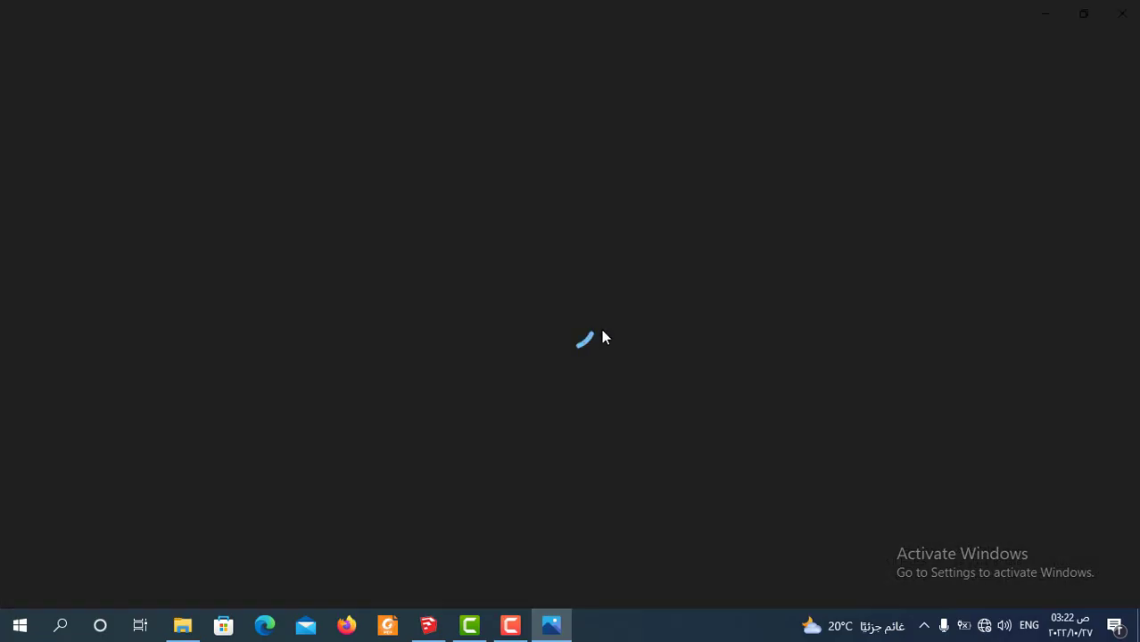
# Step: Zoom in and out on the elevation image in Photos, close it, and go back to SketchUp
pyautogui.scroll(3, 480, 328)
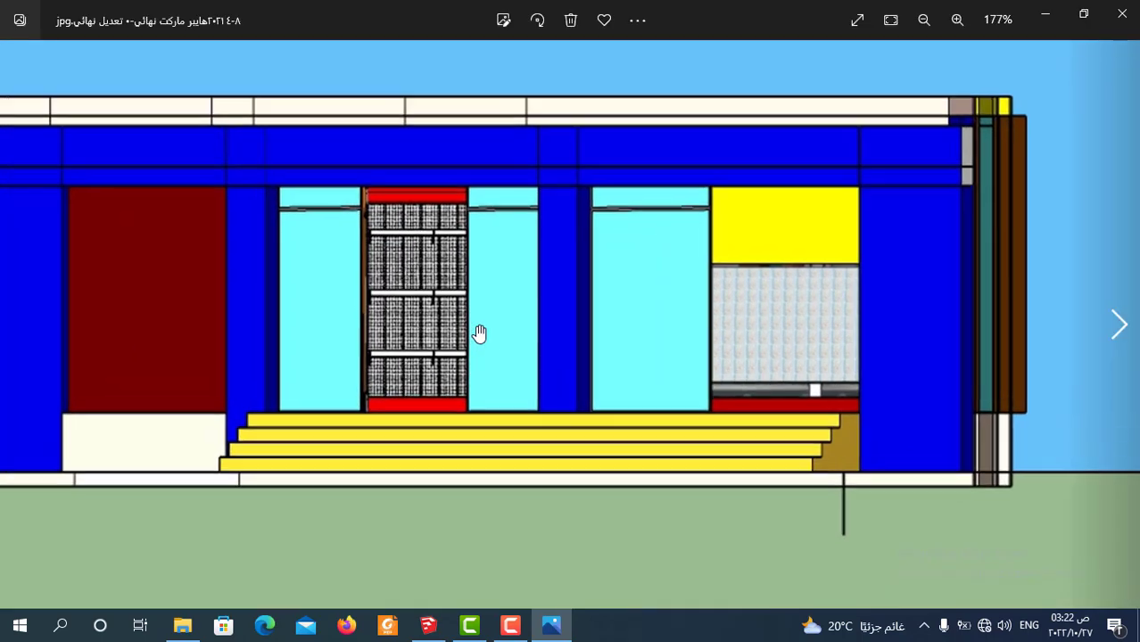
pyautogui.scroll(-2, 482, 330)
pyautogui.scroll(-2, 483, 331)
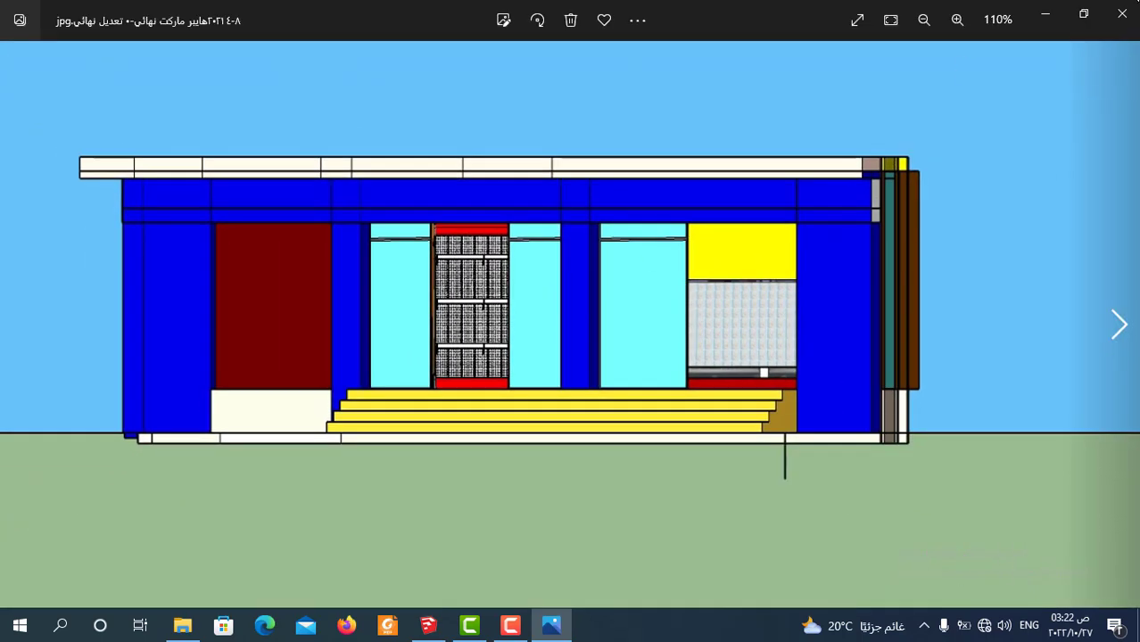
pyautogui.click(1123, 15)
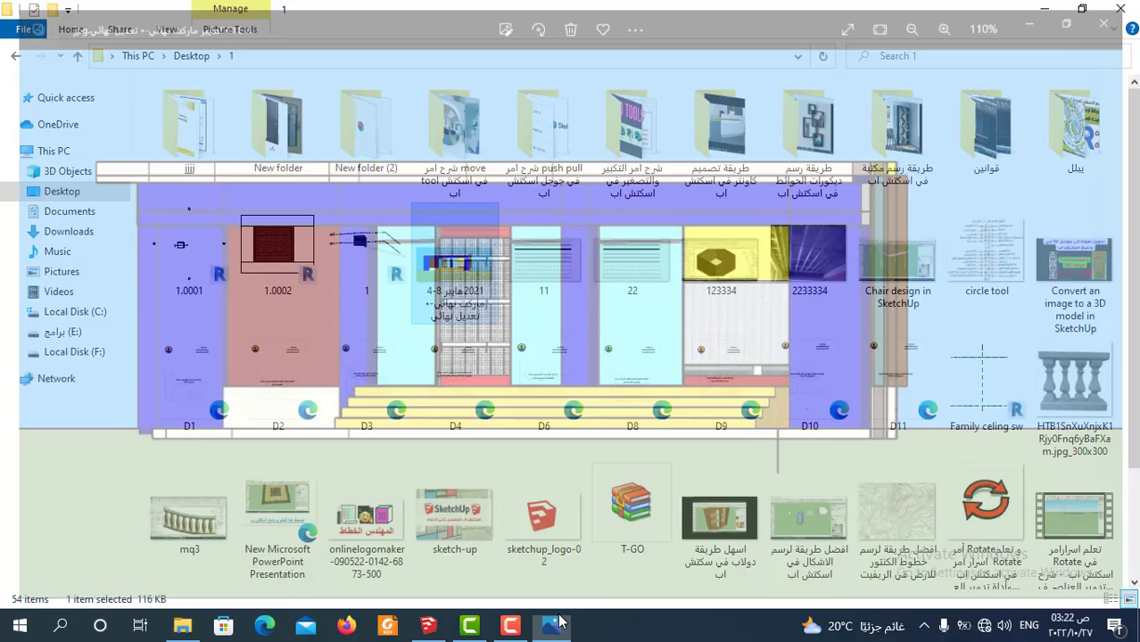
pyautogui.click(429, 626)
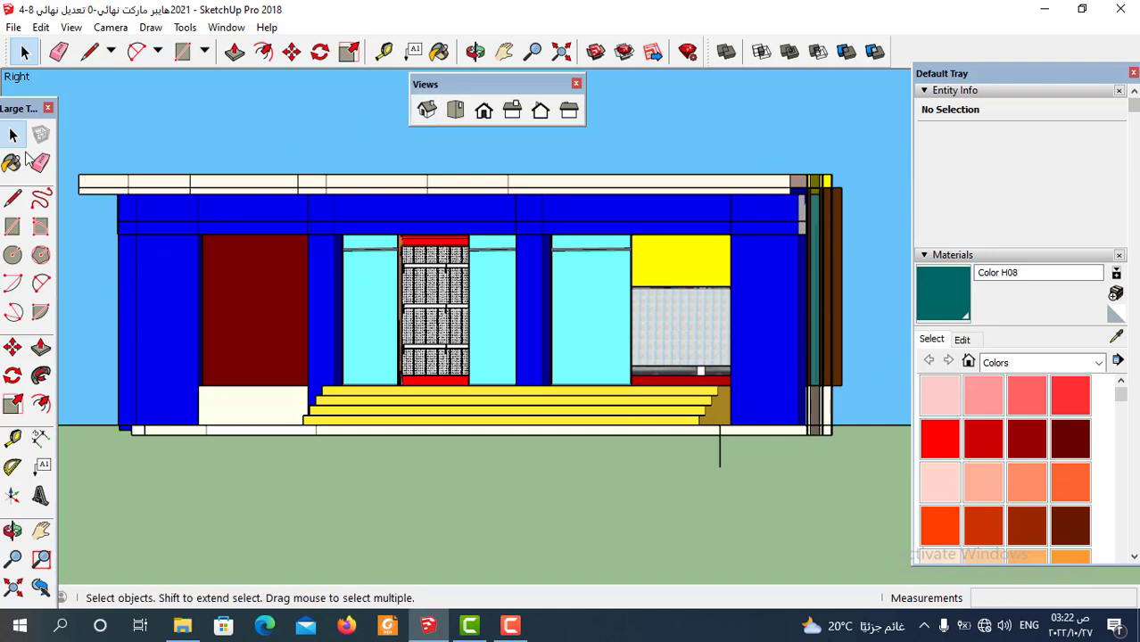
# Step: Export a 2D Graphic with Save as type AutoCAD DWG File (*.dwg)
pyautogui.click(14, 27)
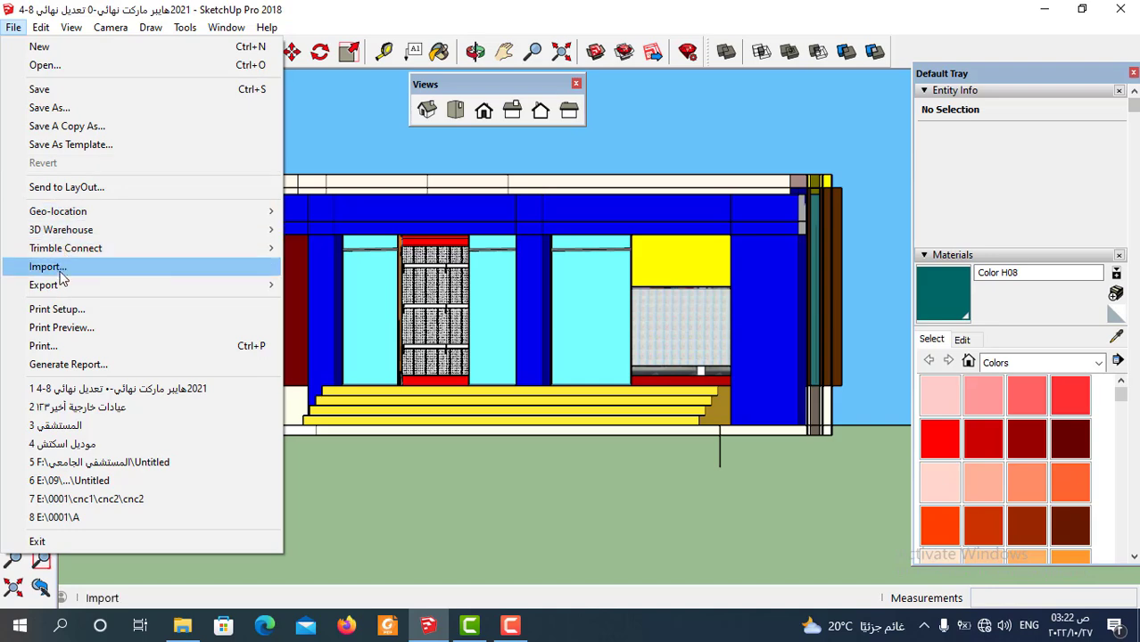
pyautogui.moveTo(44, 285)
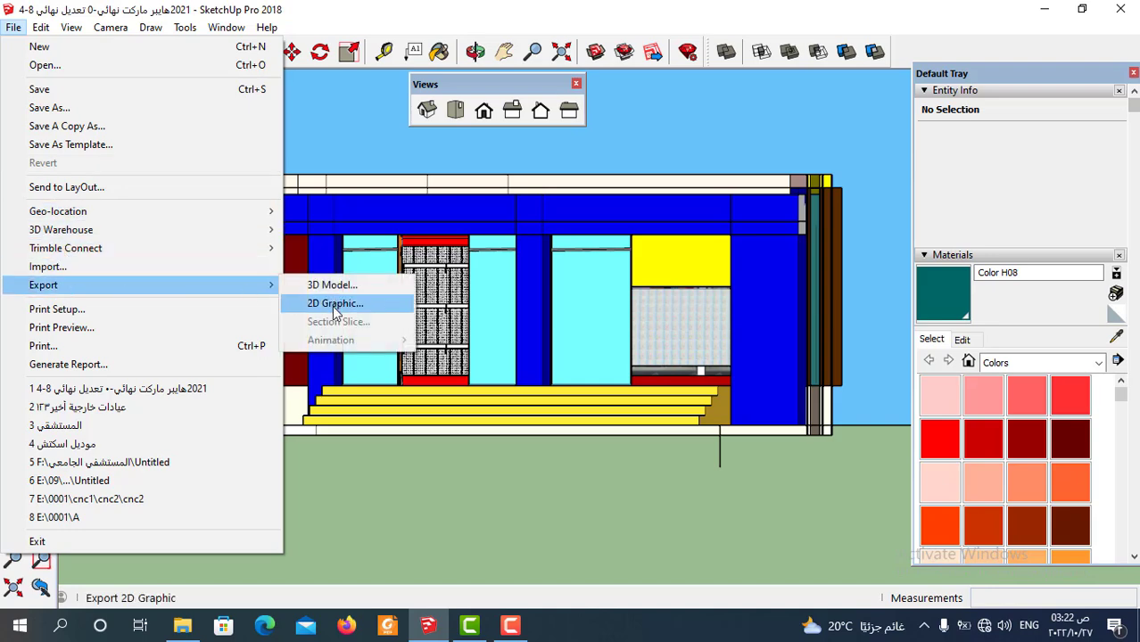
pyautogui.click(335, 305)
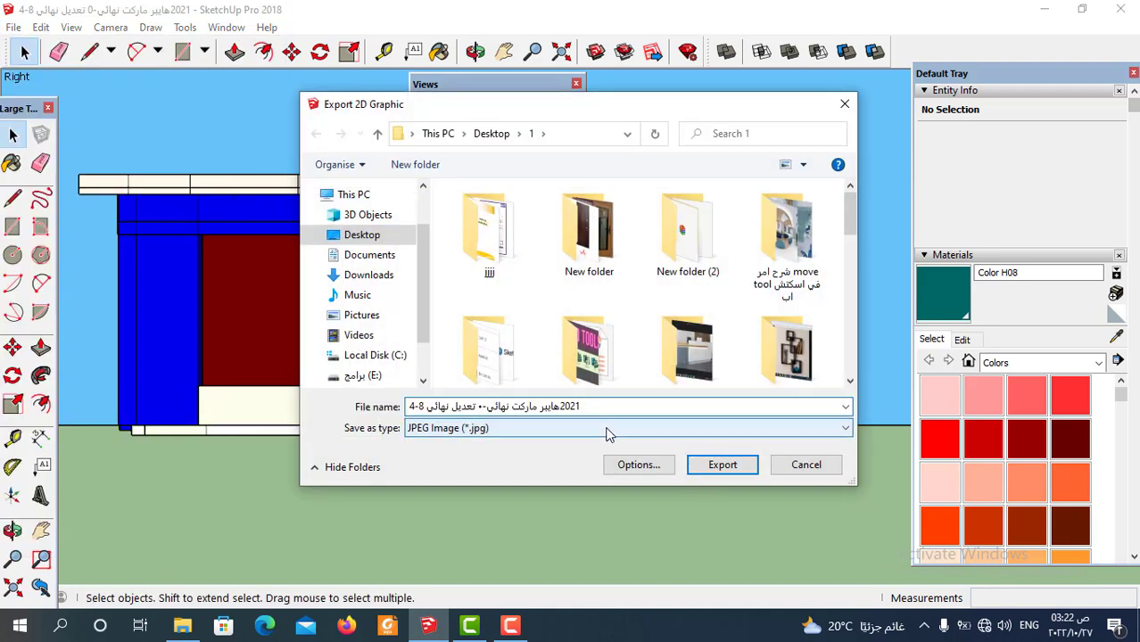
pyautogui.click(606, 434)
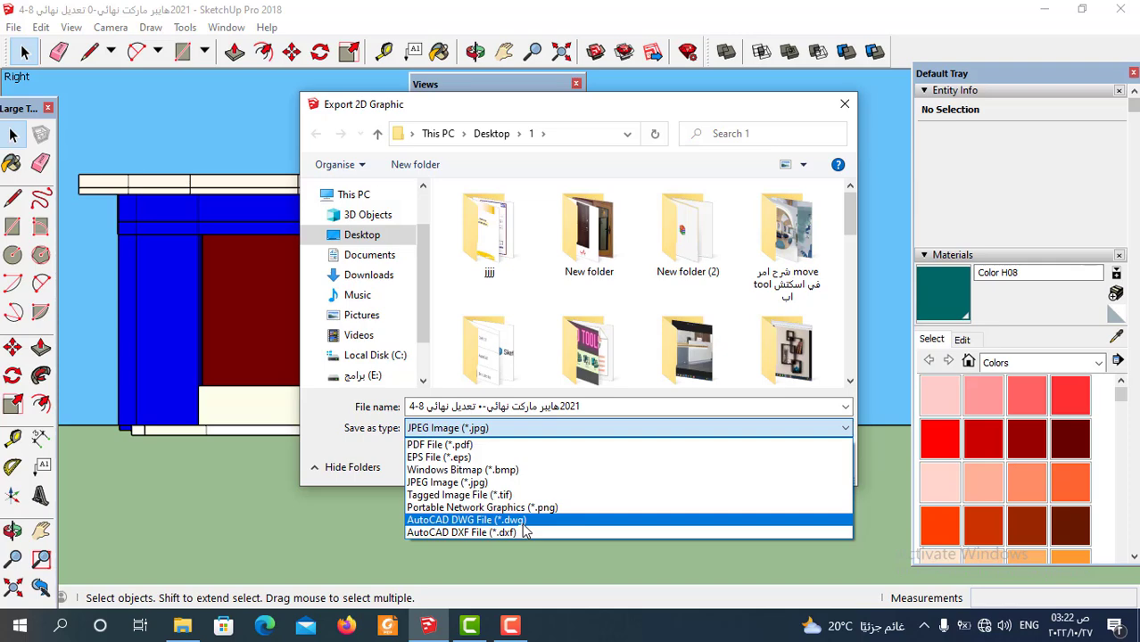
pyautogui.click(525, 525)
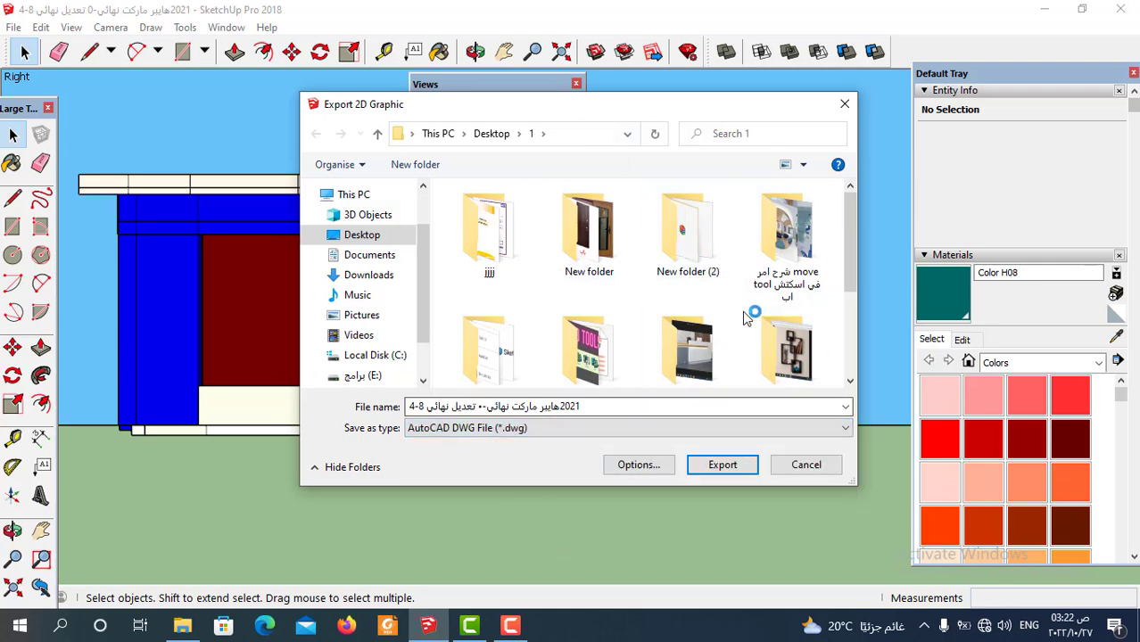
pyautogui.click(721, 468)
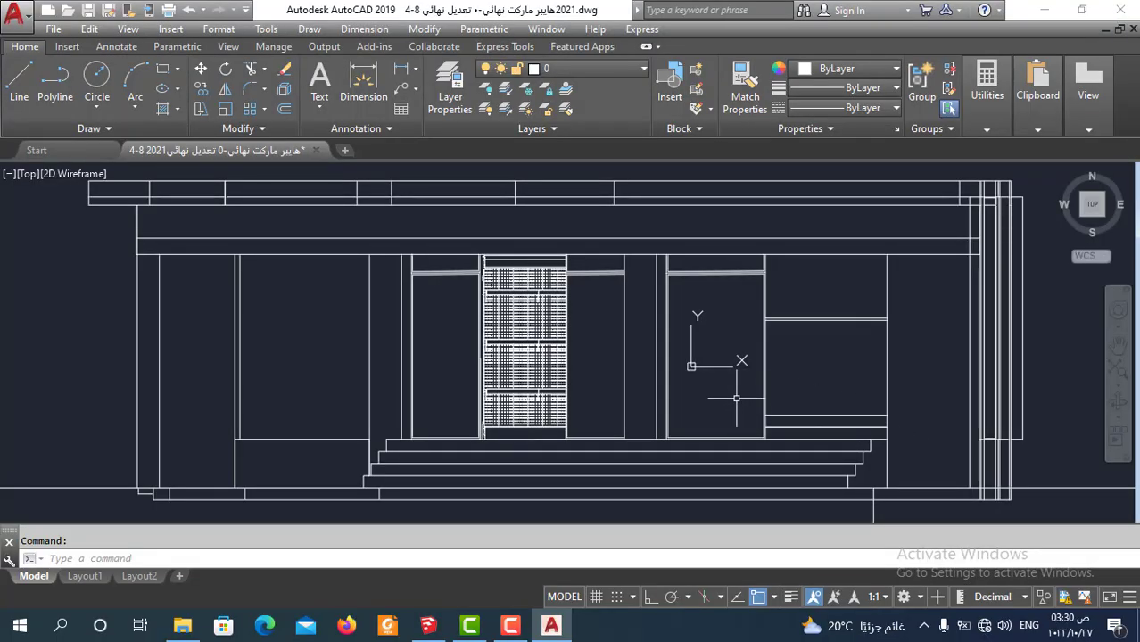
# Step: Zoom around the exported DWG line-drawing elevation in AutoCAD, then go back to SketchUp
pyautogui.scroll(-2, 739, 401)
pyautogui.scroll(2, 729, 342)
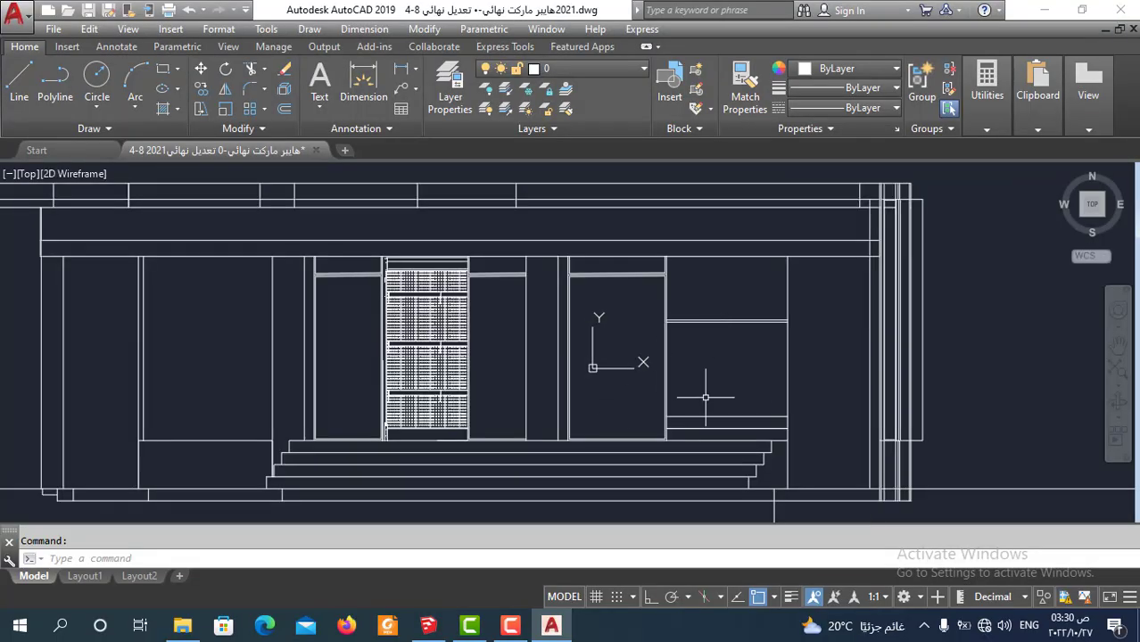
pyautogui.scroll(-2, 687, 362)
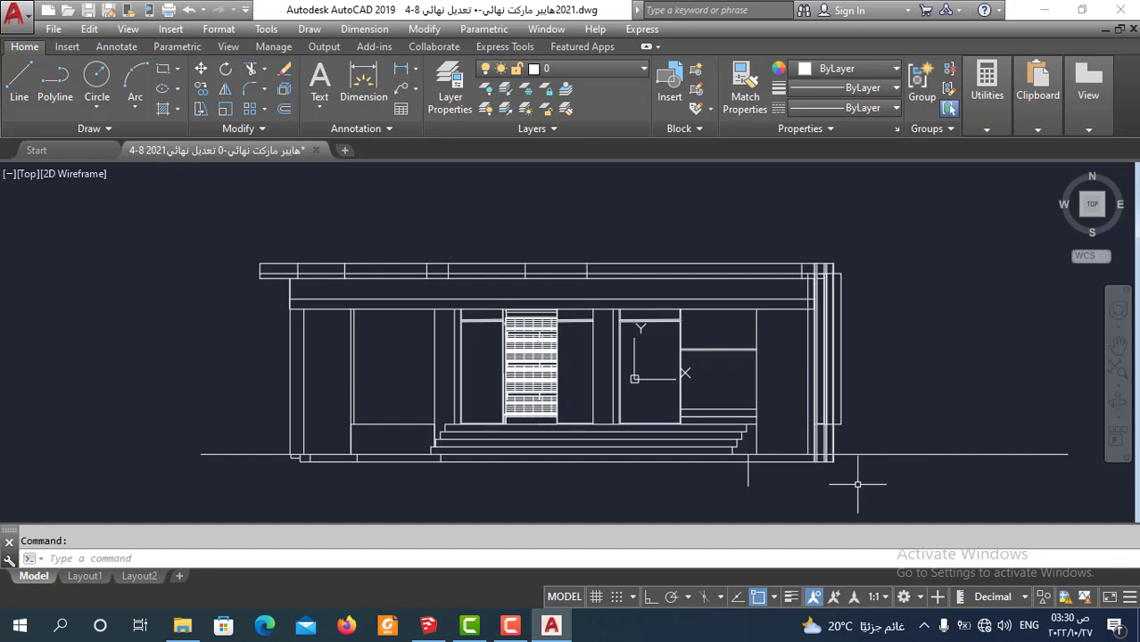
pyautogui.click(428, 626)
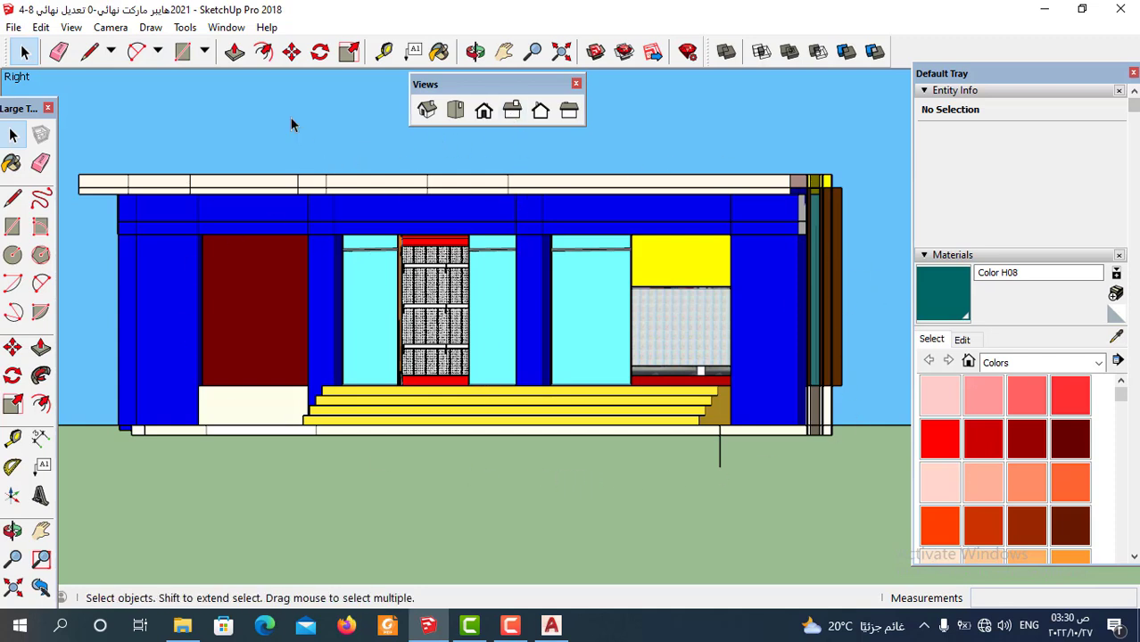
# Step: Draw a small tall rectangle on the blue wall left of the maroon panel as a window
pyautogui.click(89, 51)
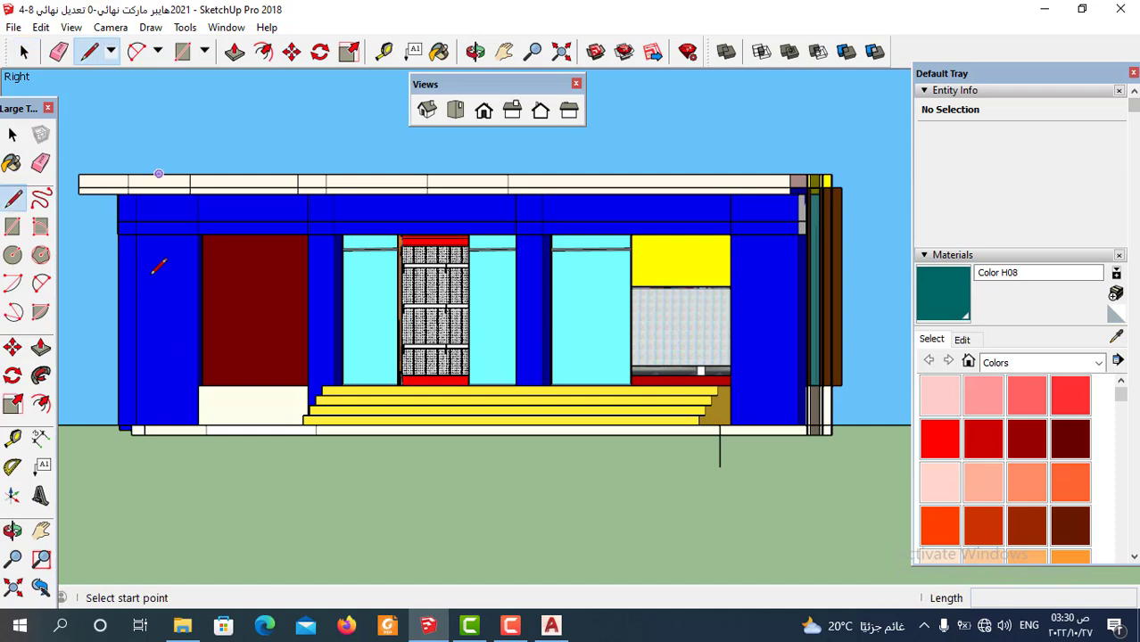
pyautogui.scroll(1, 154, 269)
pyautogui.click(182, 51)
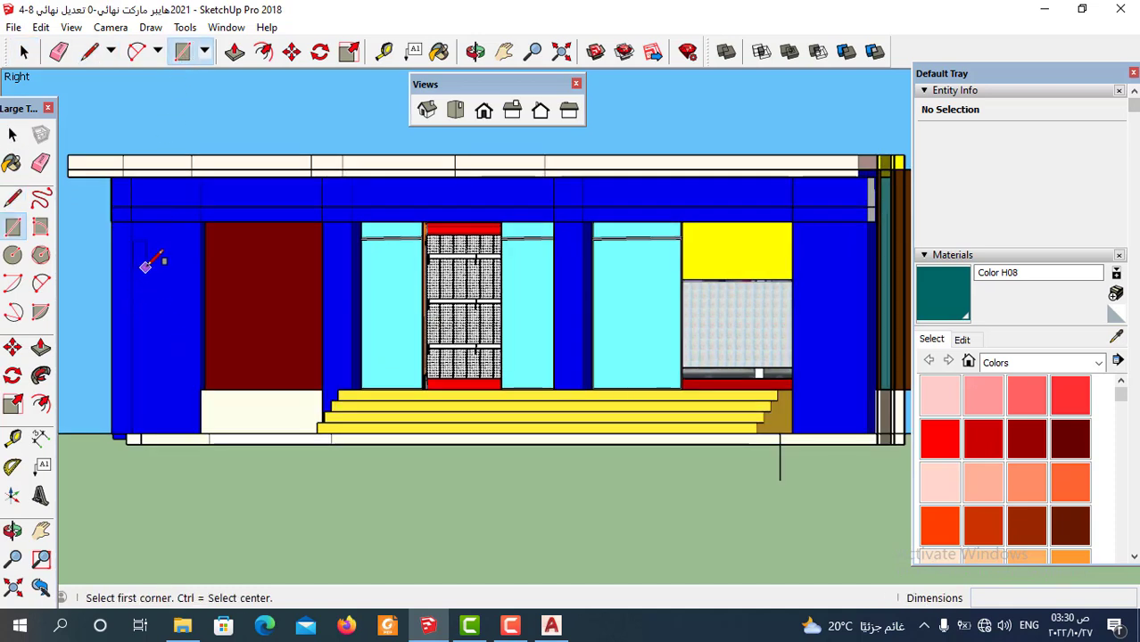
pyautogui.click(147, 262)
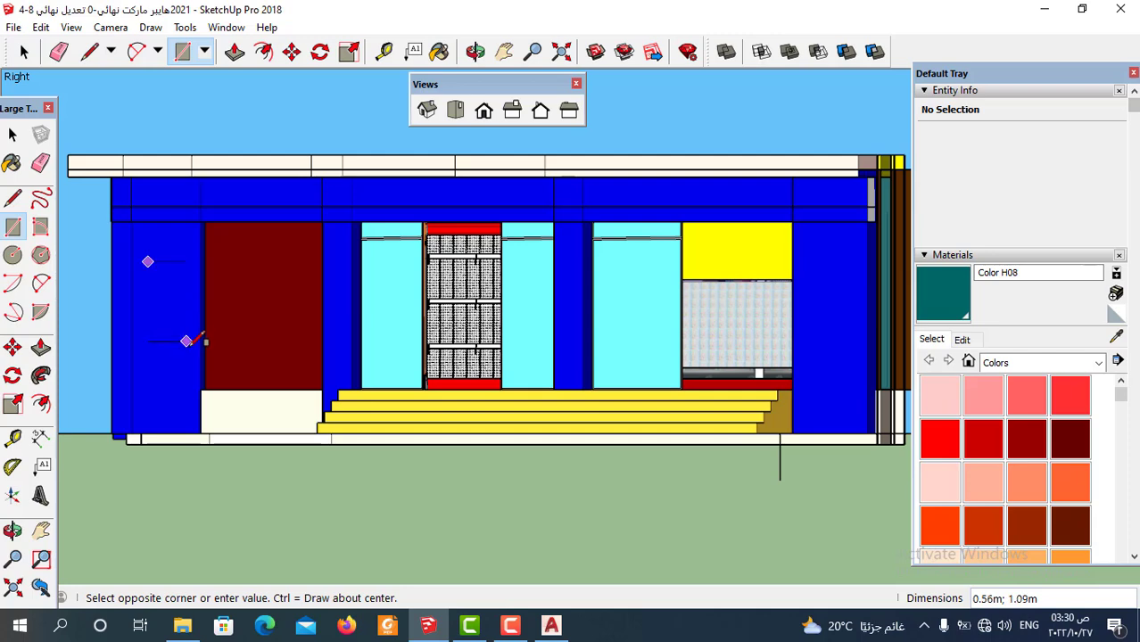
pyautogui.click(179, 339)
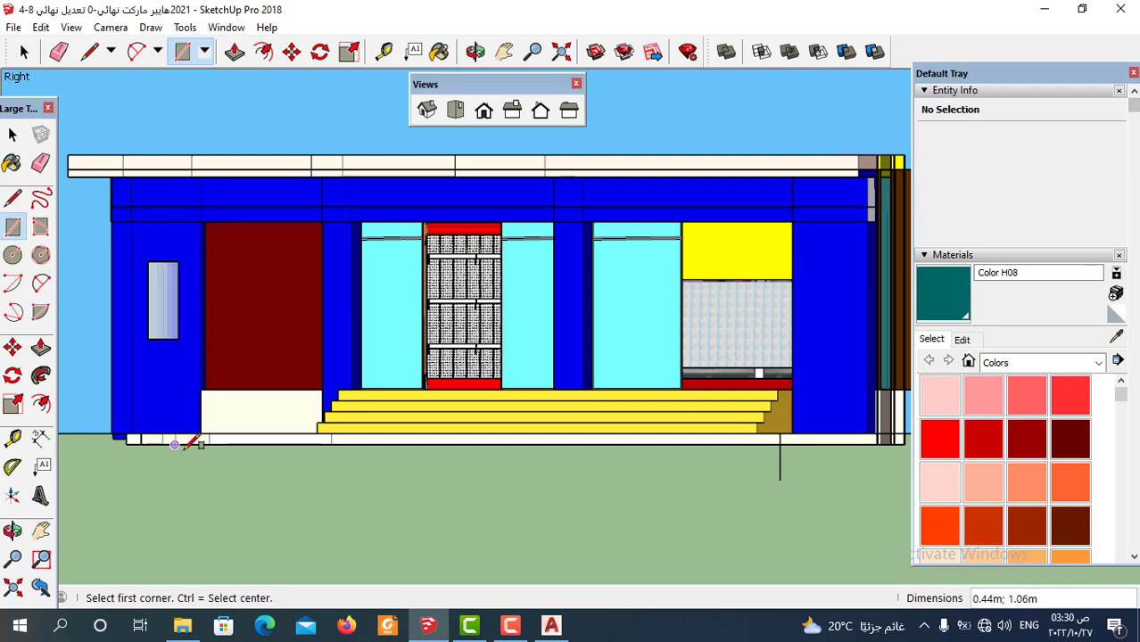
# Step: Orbit the house into a 3D perspective view to check the new window
pyautogui.scroll(1, 156, 295)
pyautogui.scroll(-1, 401, 326)
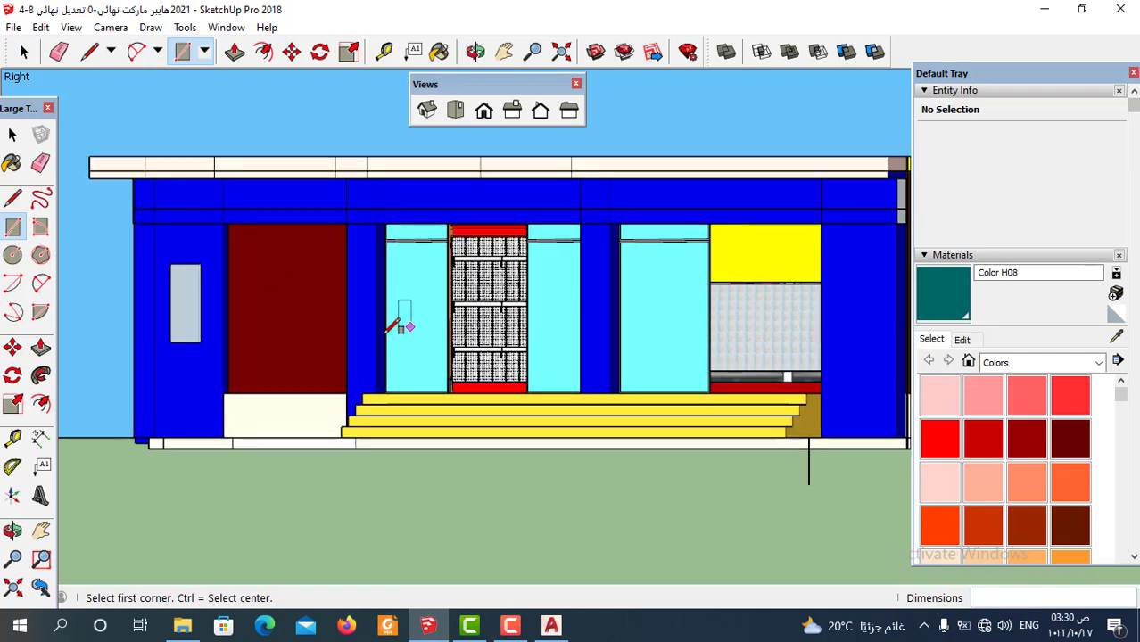
pyautogui.scroll(-1, 404, 328)
pyautogui.scroll(-1, 533, 366)
pyautogui.moveTo(533, 365)
pyautogui.mouseDown(button='middle')
pyautogui.moveTo(574, 396)
pyautogui.moveTo(566, 386)
pyautogui.mouseUp(button='middle')
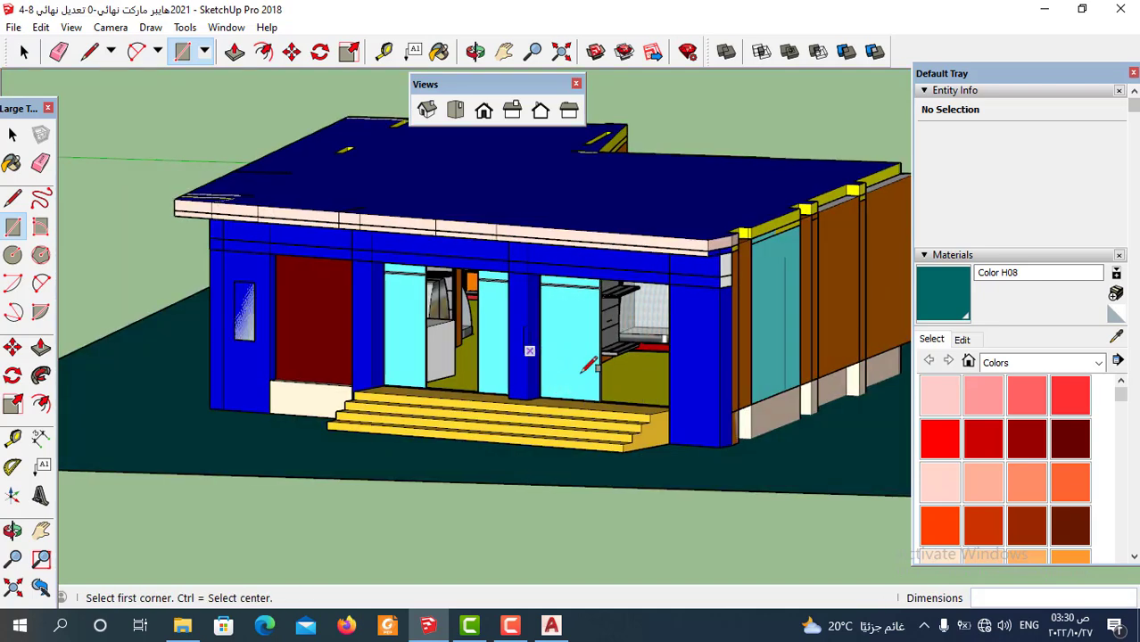
pyautogui.scroll(-1, 585, 371)
pyautogui.scroll(-1, 602, 375)
pyautogui.moveTo(675, 393); pyautogui.dragTo(607, 387, button='middle')
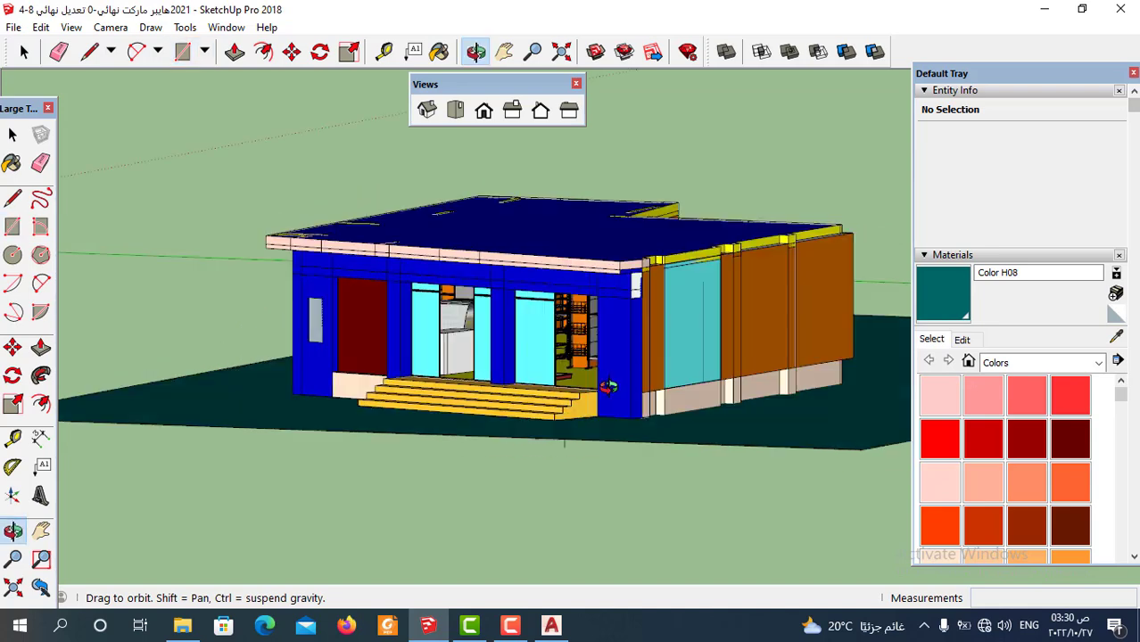
pyautogui.moveTo(683, 397); pyautogui.dragTo(763, 358, button='middle')
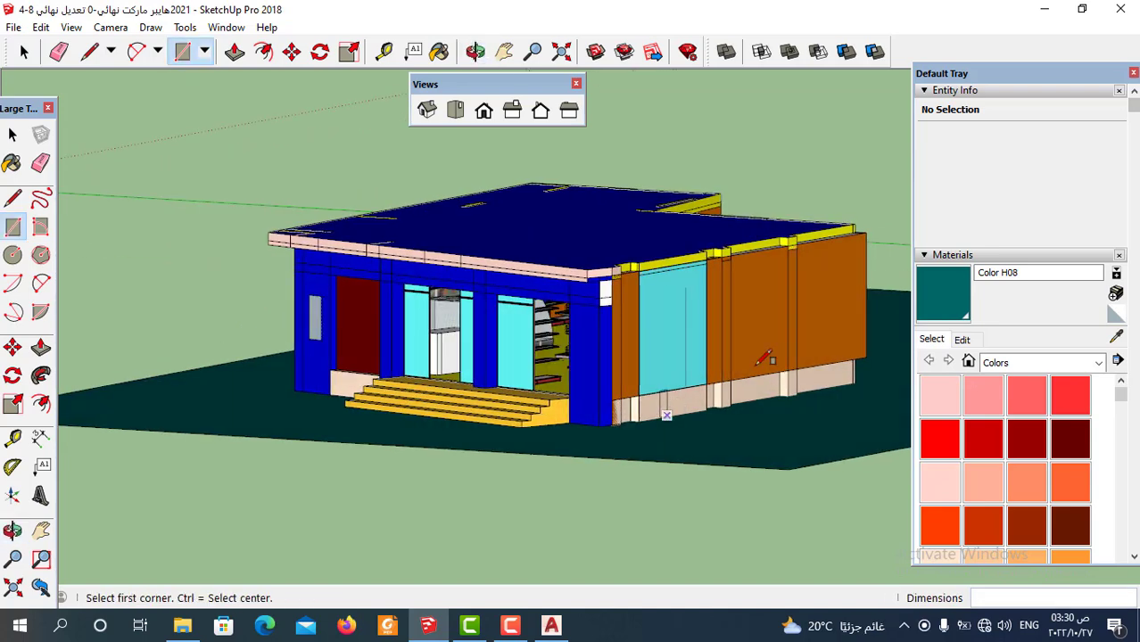
pyautogui.scroll(1, 763, 357)
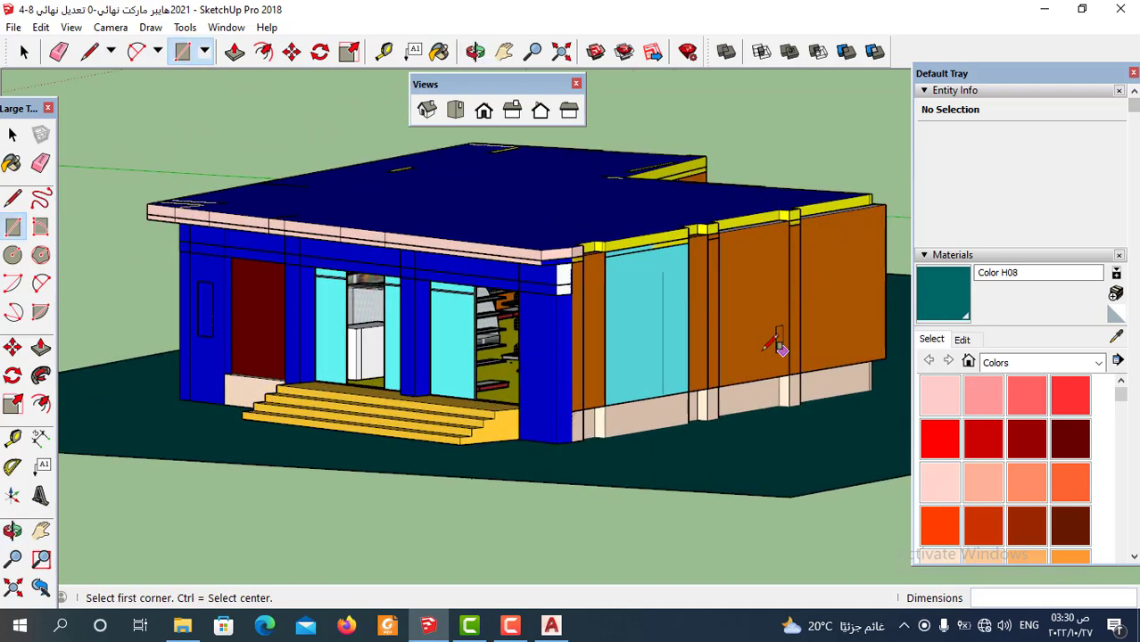